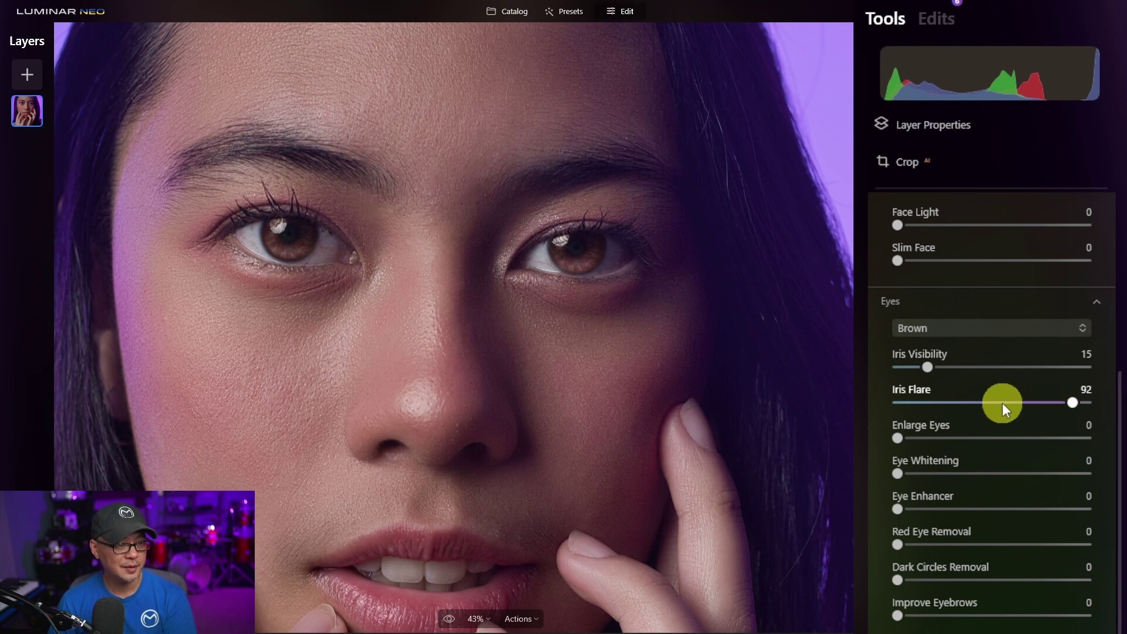
Lower Iris Flare to 66, keep Eye Enlargement at 1, and set Eye Whitening 32 and Eye Enhancer 33
{"action": "left_click_drag", "start_coordinate": [1003, 403], "coordinate": [1023, 403]}
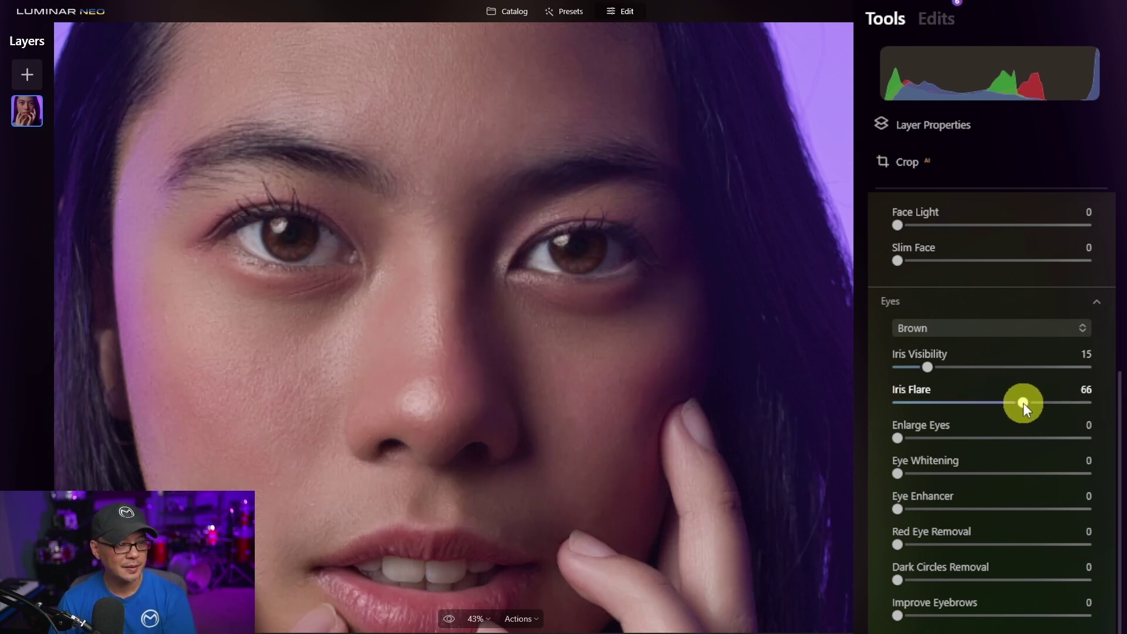
{"action": "left_click_drag", "start_coordinate": [961, 432], "coordinate": [900, 437]}
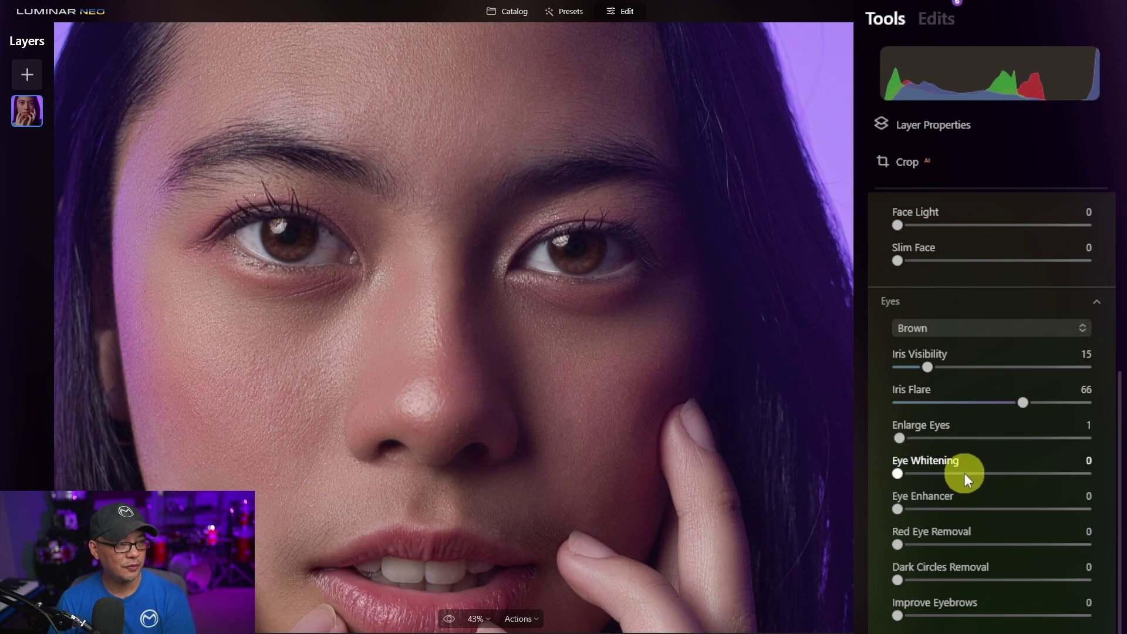
{"action": "mouse_move", "coordinate": [980, 474]}
{"action": "left_mouse_down"}
{"action": "mouse_move", "coordinate": [1065, 473]}
{"action": "mouse_move", "coordinate": [958, 473]}
{"action": "left_mouse_up"}
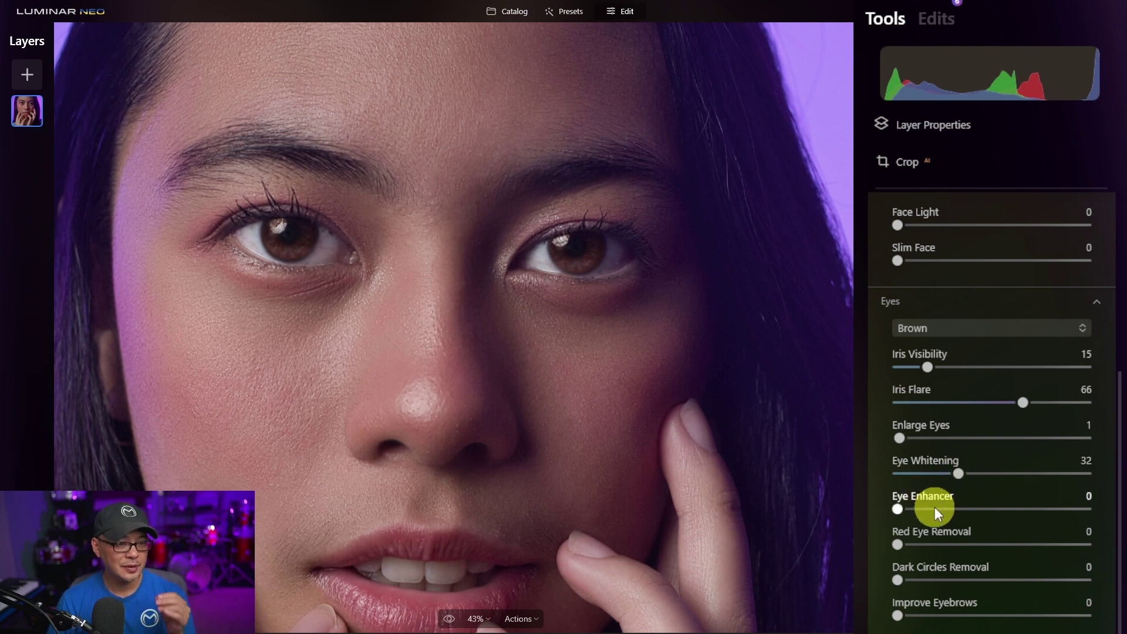
{"action": "left_click", "coordinate": [960, 508]}
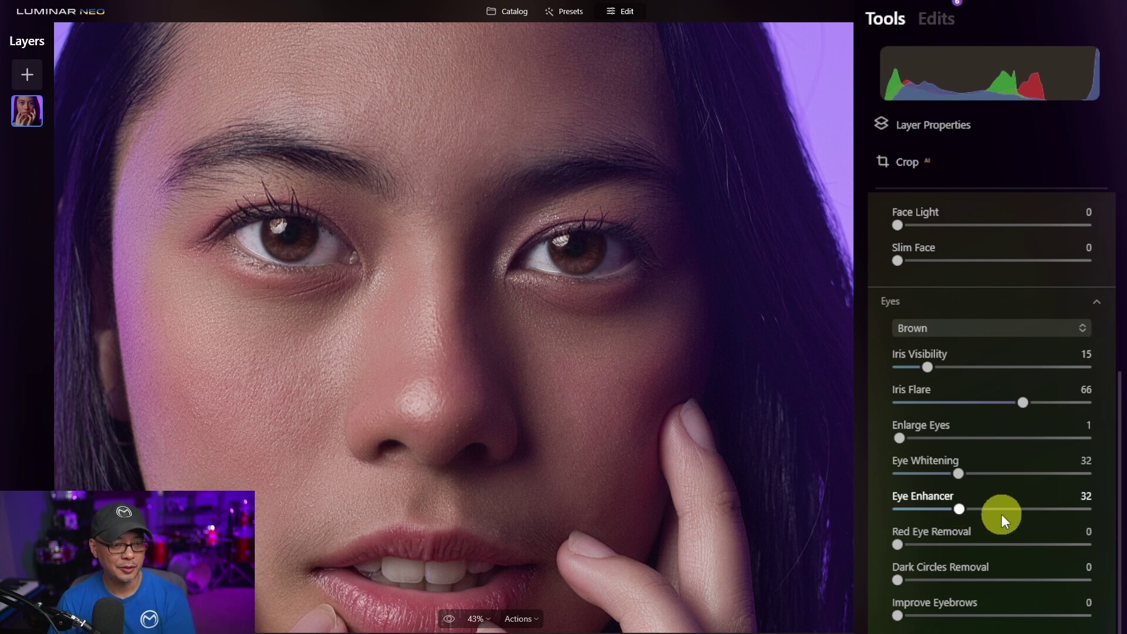
{"action": "left_click_drag", "start_coordinate": [1004, 509], "coordinate": [962, 508]}
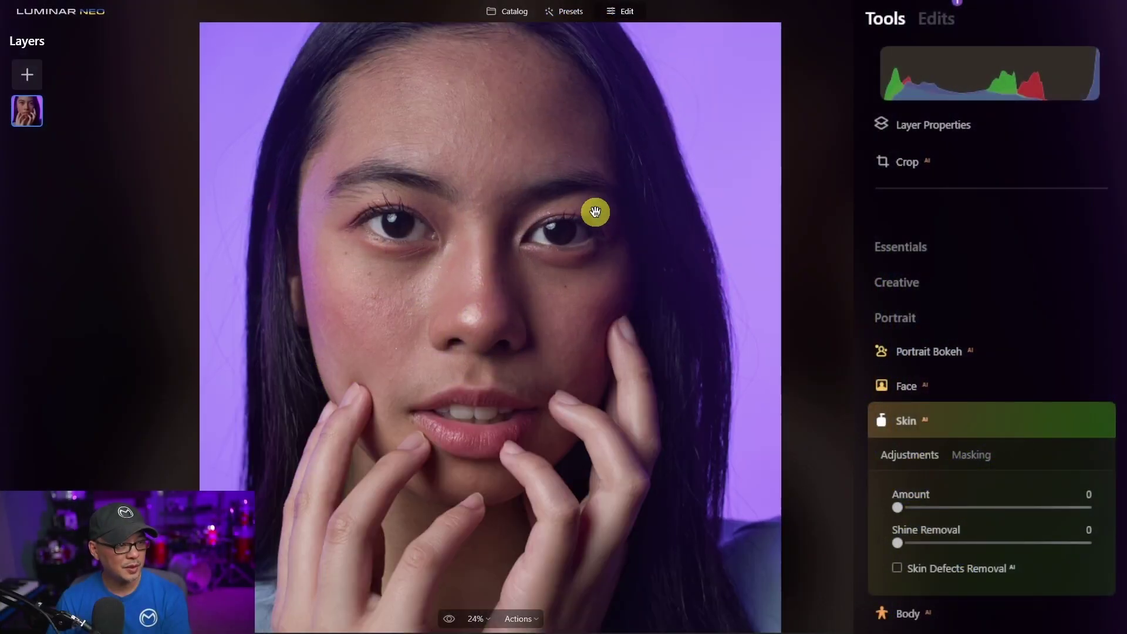
Set Skin Amount to 50 and Shine Removal to 52, then compare with and without smoothing
{"action": "scroll", "coordinate": [595, 212], "scroll_direction": "up", "scroll_amount": 1}
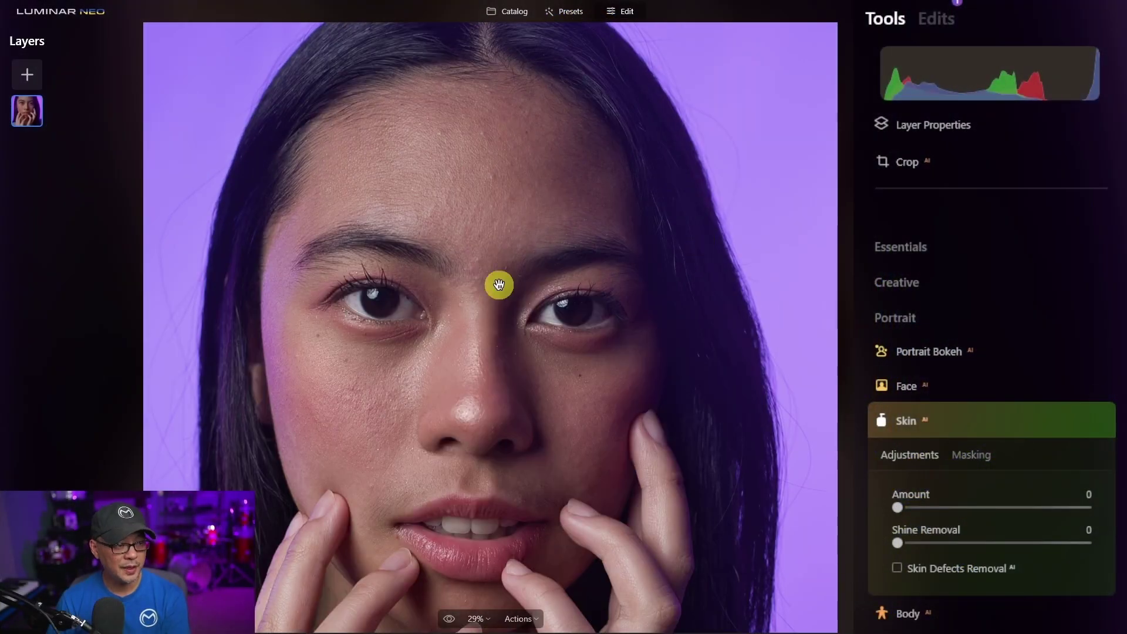
{"action": "left_click_drag", "start_coordinate": [897, 505], "coordinate": [993, 508]}
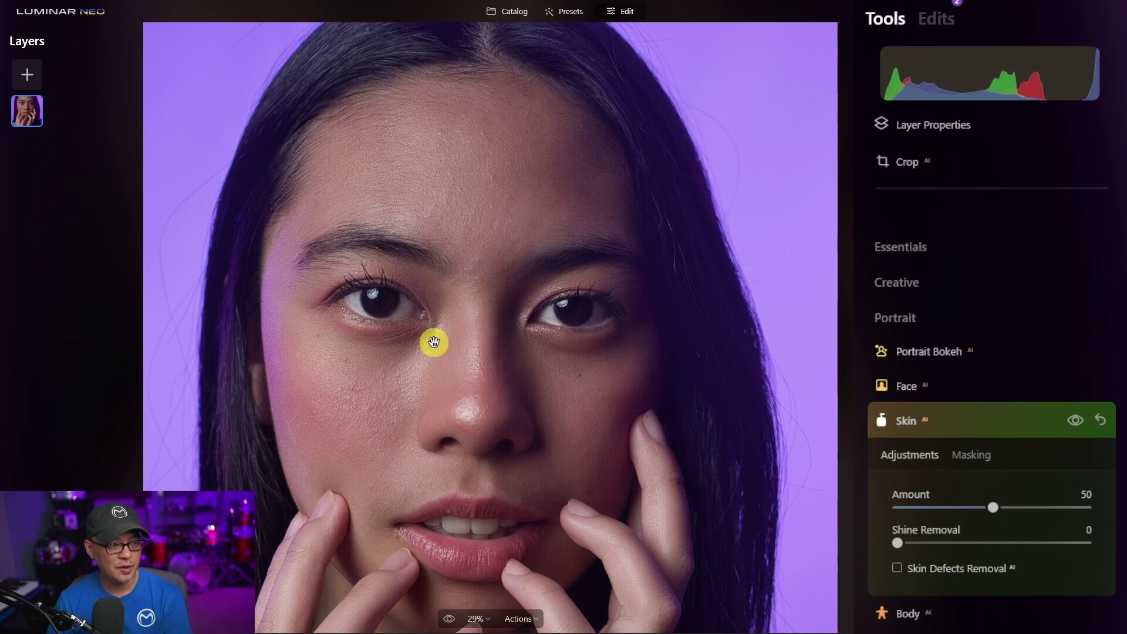
{"action": "left_click", "coordinate": [998, 542]}
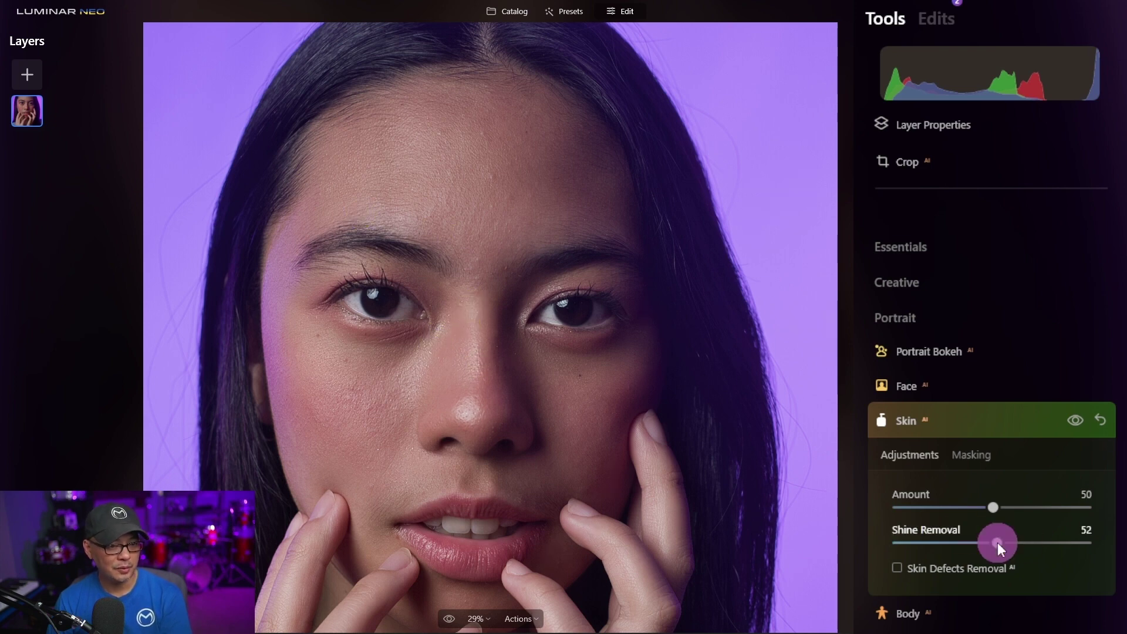
{"action": "left_click", "coordinate": [1079, 418]}
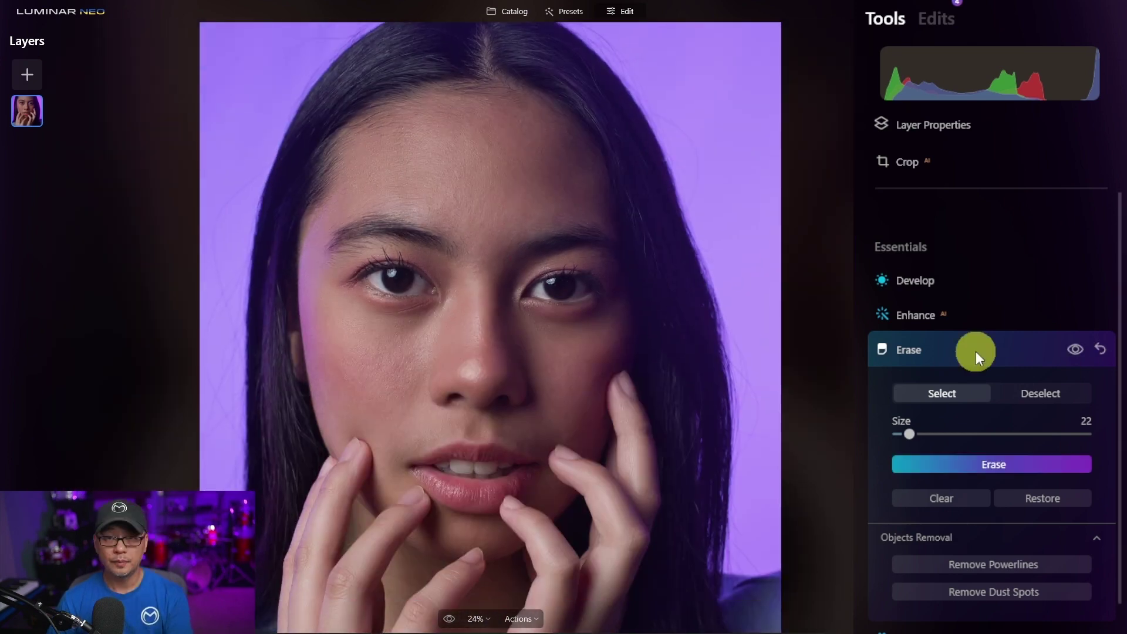
Collapse the Erase settings and review the edits applied to the portrait
{"action": "left_click", "coordinate": [976, 351]}
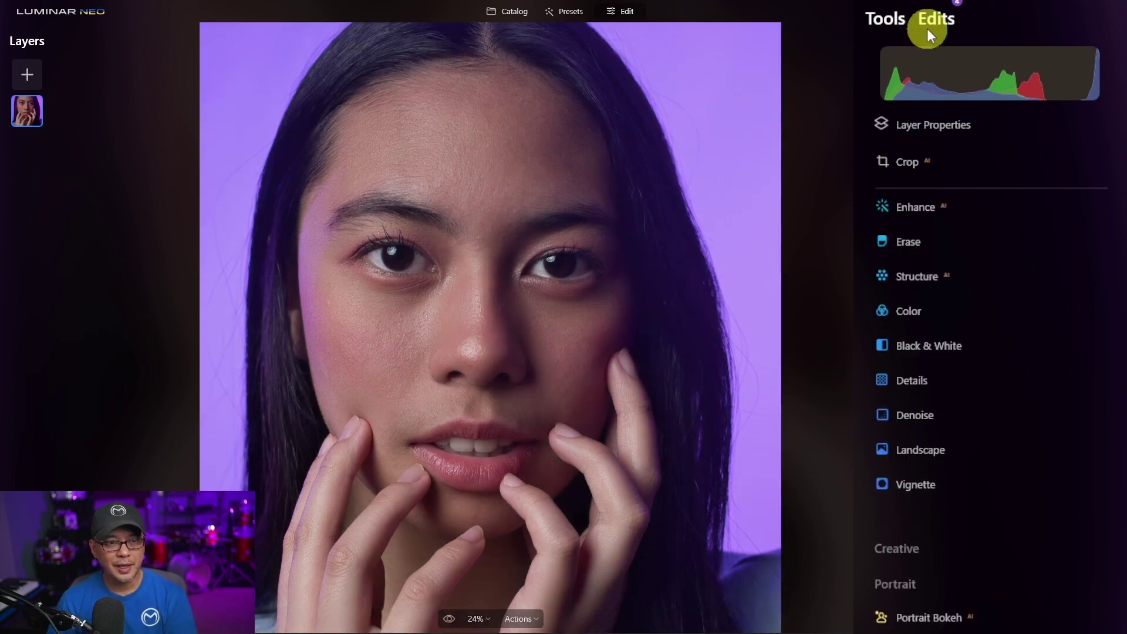
{"action": "left_click", "coordinate": [929, 25]}
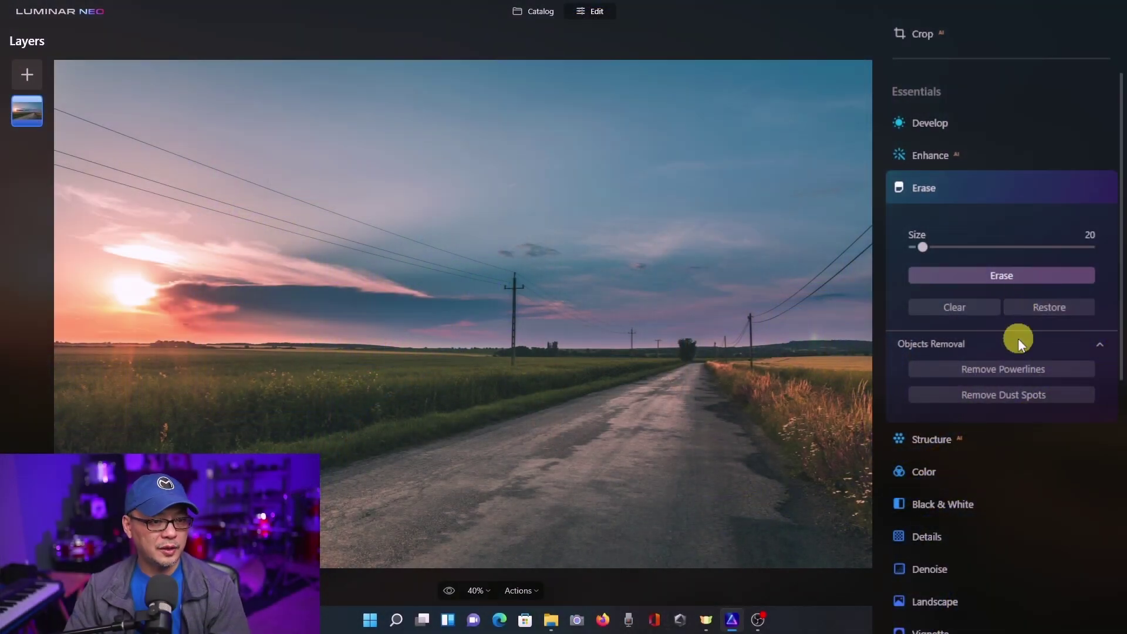
Apply Remove Powerlines to the sunset road photo and the downtown street photo
{"action": "left_click", "coordinate": [1007, 369]}
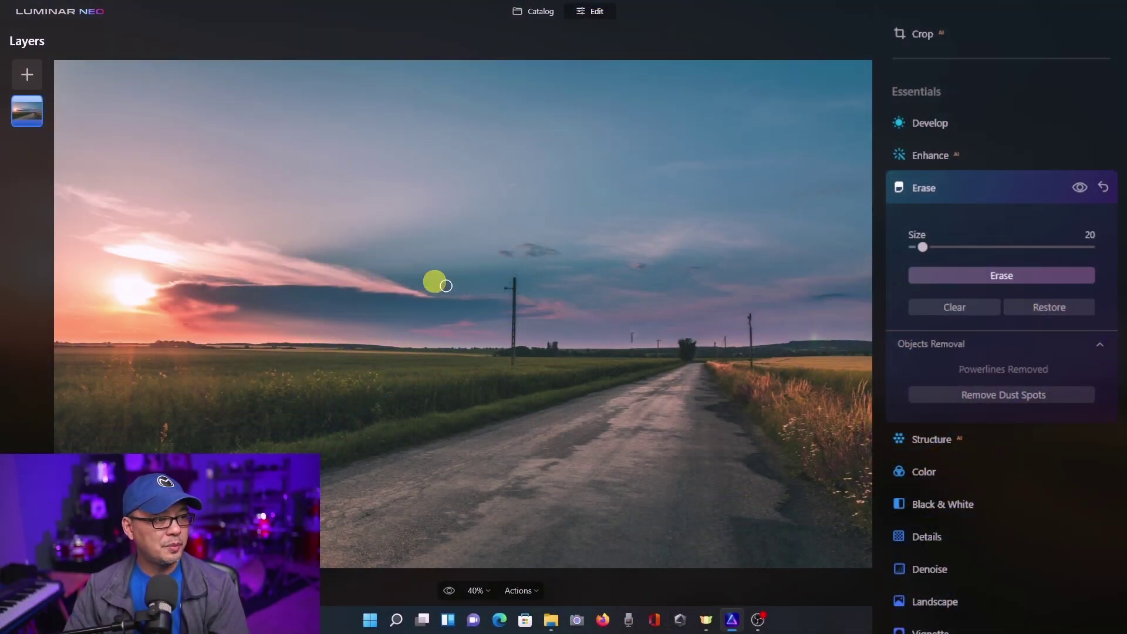
{"action": "scroll", "coordinate": [516, 312], "scroll_direction": "up", "scroll_amount": 5}
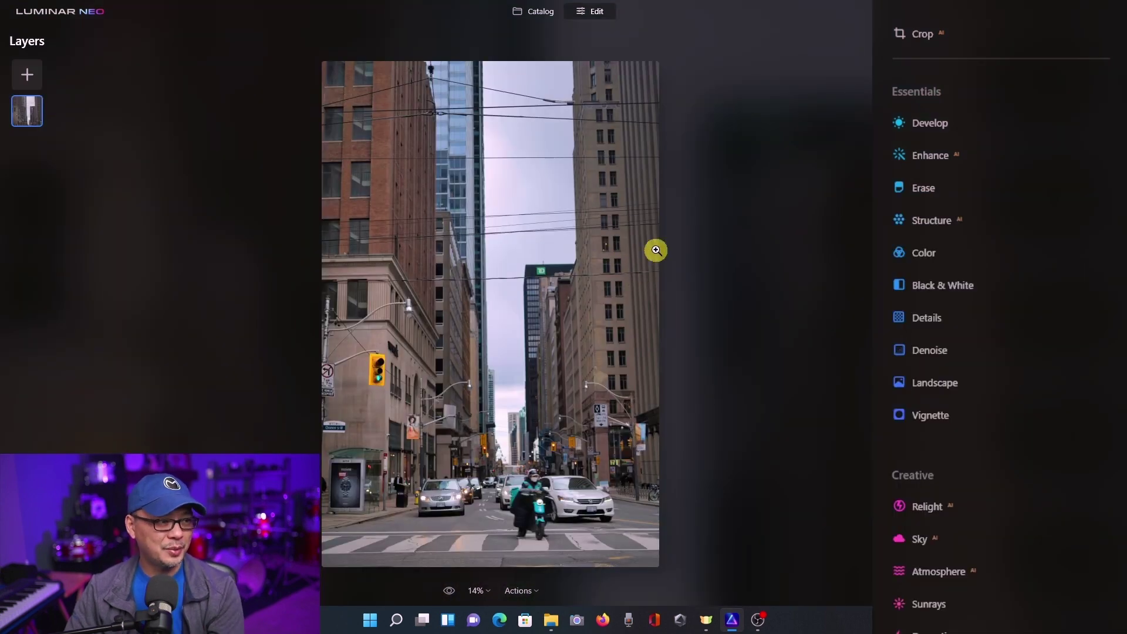
{"action": "left_click", "coordinate": [952, 193]}
{"action": "left_click", "coordinate": [1020, 369]}
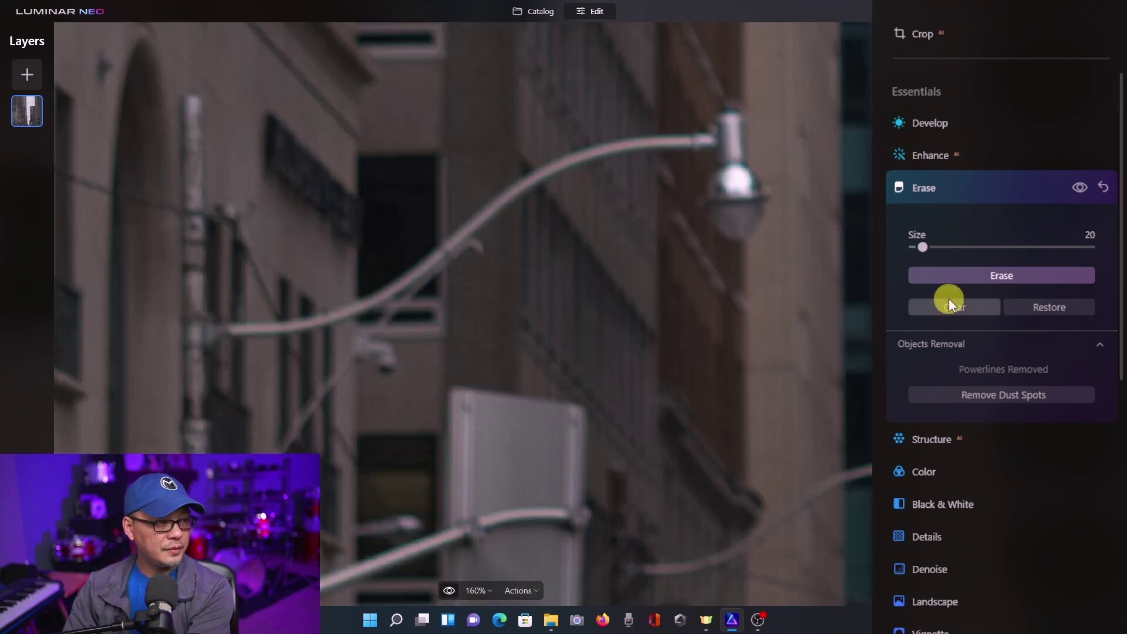
Brush out the leftover street-lamp arm and compare the street photo before and after
{"action": "left_click_drag", "start_coordinate": [239, 327], "coordinate": [516, 189]}
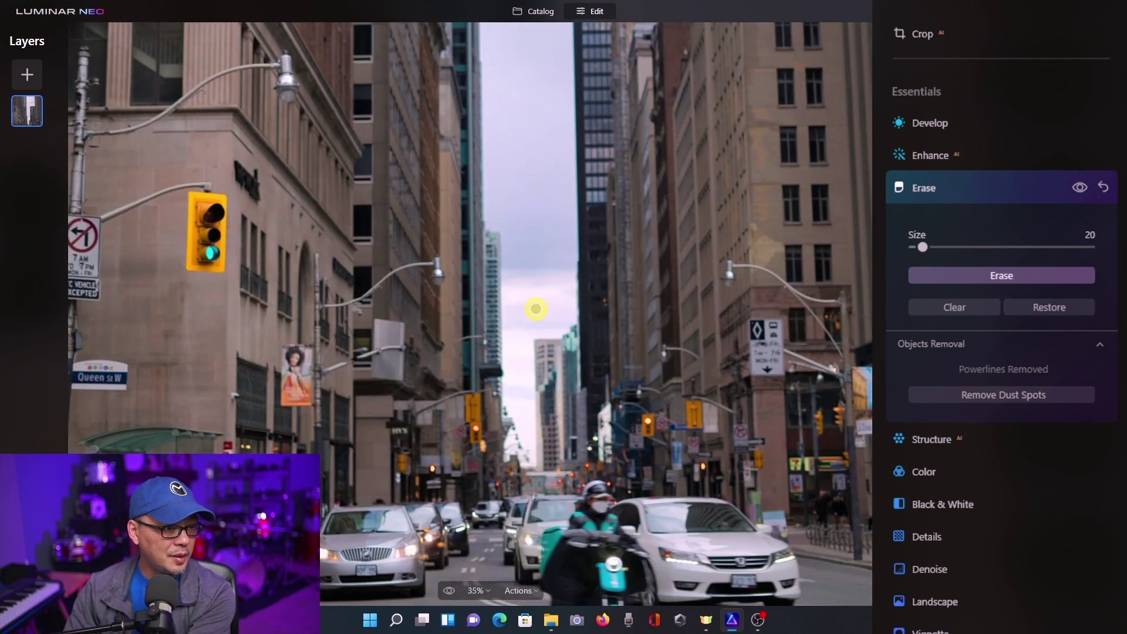
{"action": "scroll", "coordinate": [536, 307], "scroll_direction": "up", "scroll_amount": 2}
{"action": "key", "text": "backslash"}
{"action": "key", "text": "backslash"}
{"action": "key", "text": "backslash"}
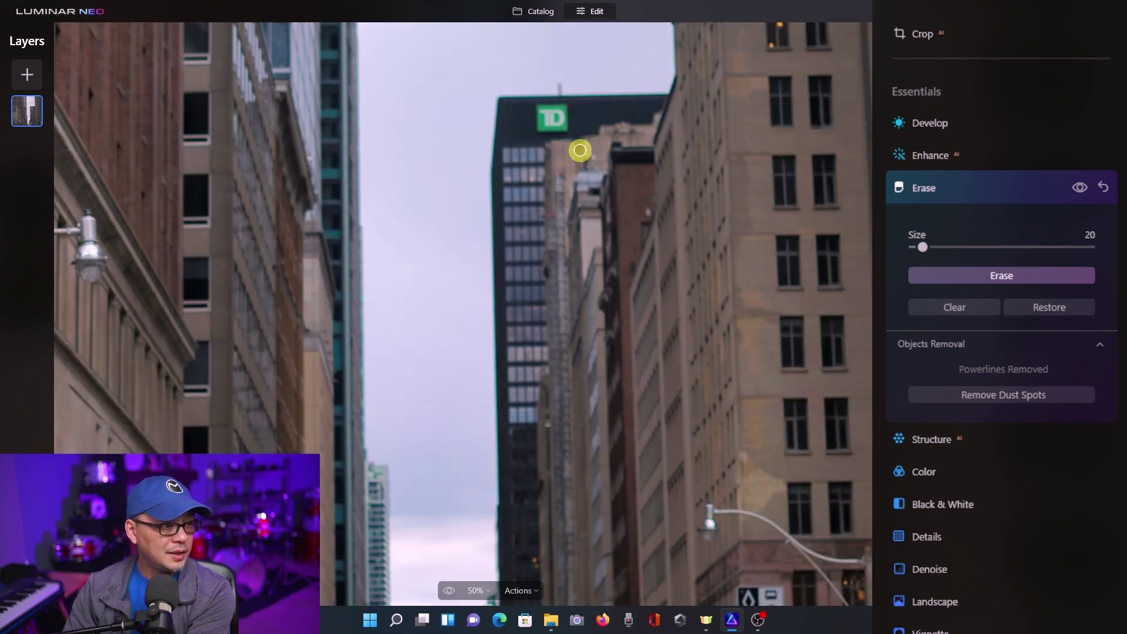
{"action": "key", "text": "backslash"}
{"action": "key", "text": "backslash"}
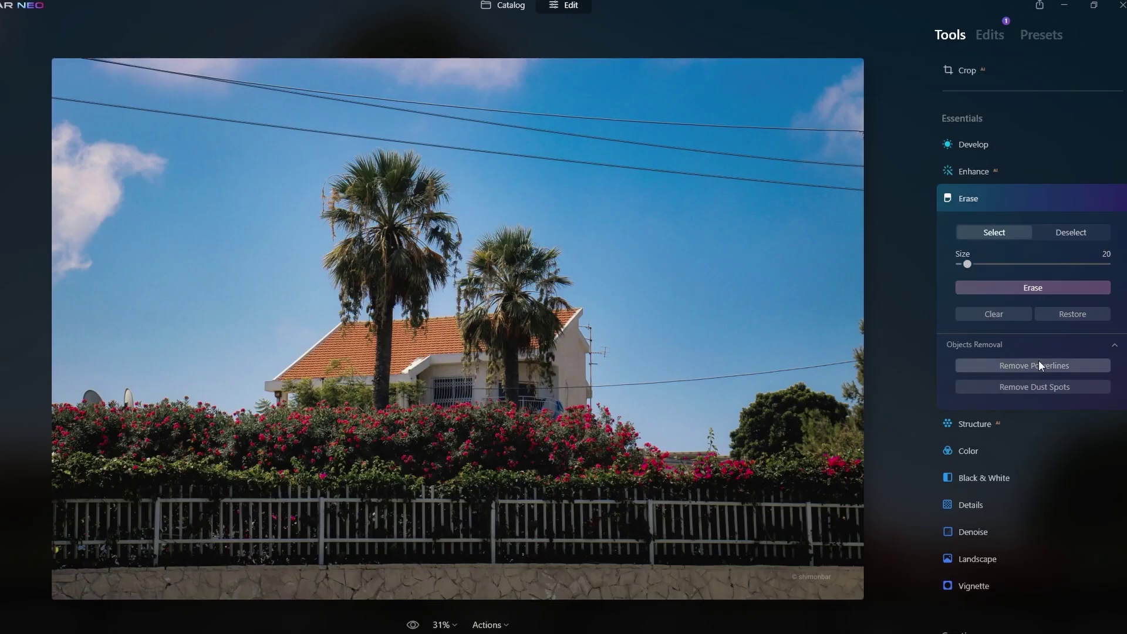
Apply Remove Powerlines to the palm-tree house photo
{"action": "left_click", "coordinate": [1039, 366]}
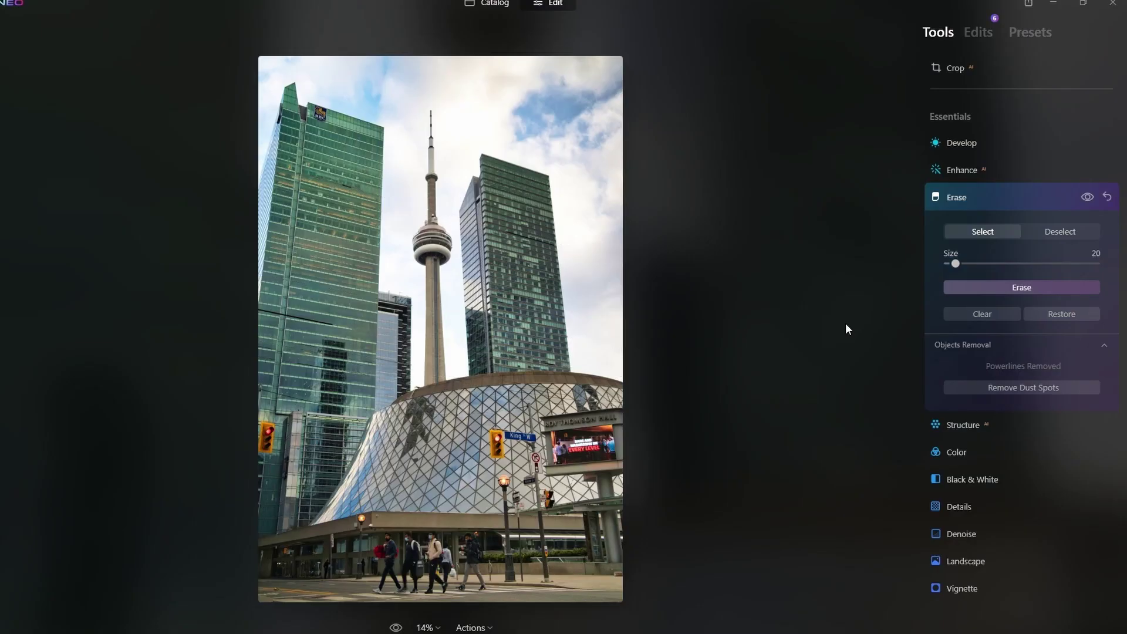
{"action": "scroll", "coordinate": [252, 334], "scroll_direction": "up", "scroll_amount": 3}
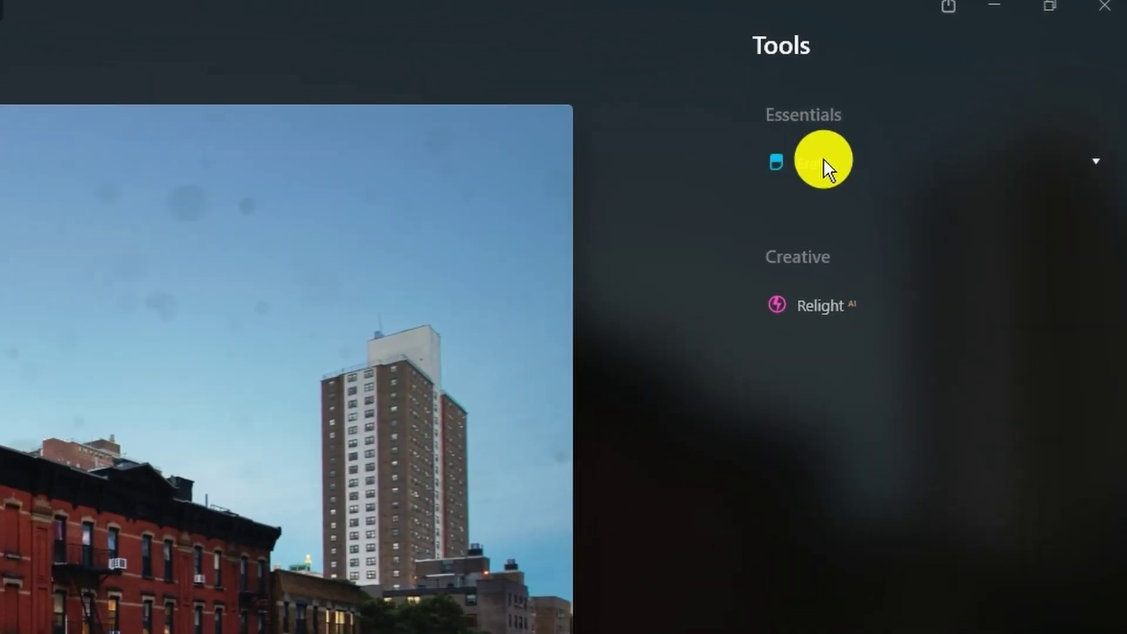
Expand Erase, apply Remove Dustspots, and brush out a remaining spot in the sky
{"action": "left_click", "coordinate": [860, 148]}
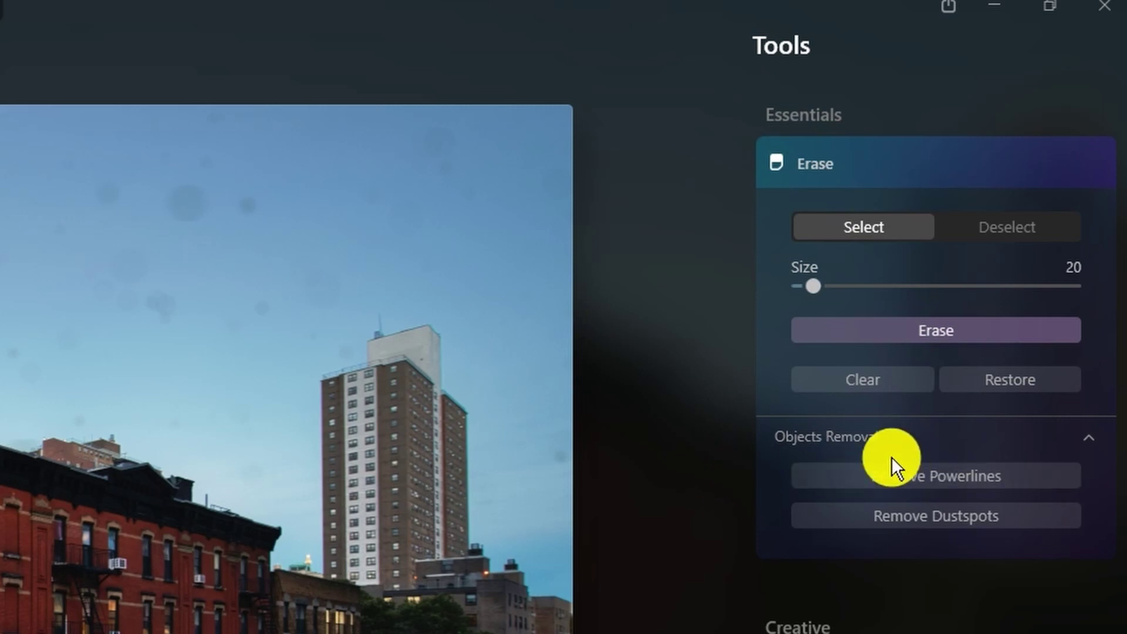
{"action": "left_click", "coordinate": [945, 521]}
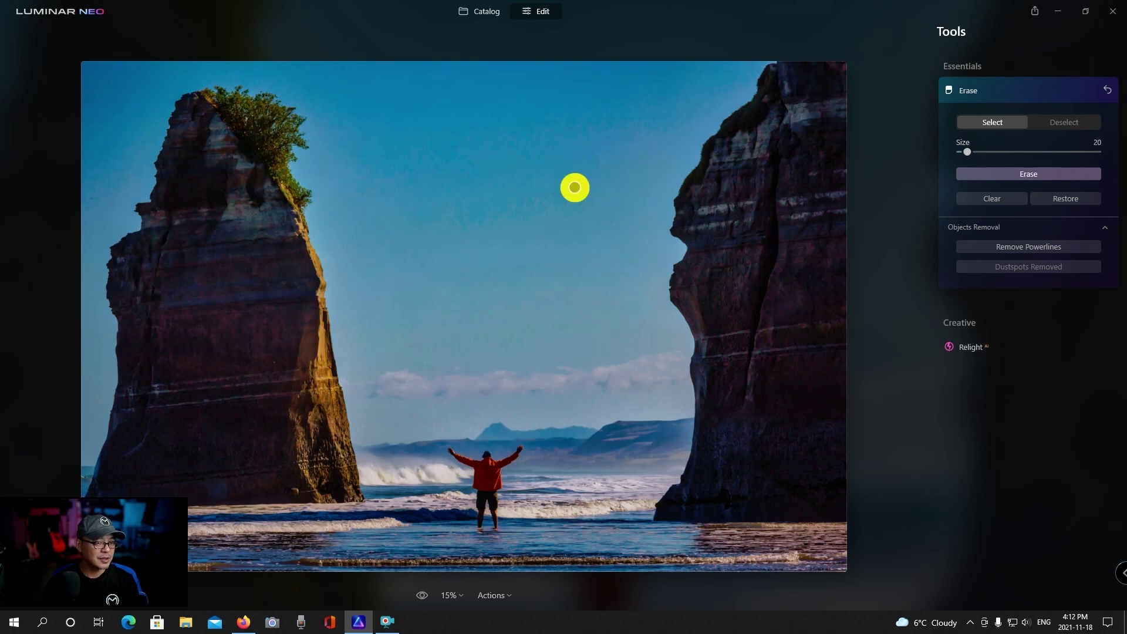
{"action": "scroll", "coordinate": [566, 196], "scroll_direction": "up", "scroll_amount": 2}
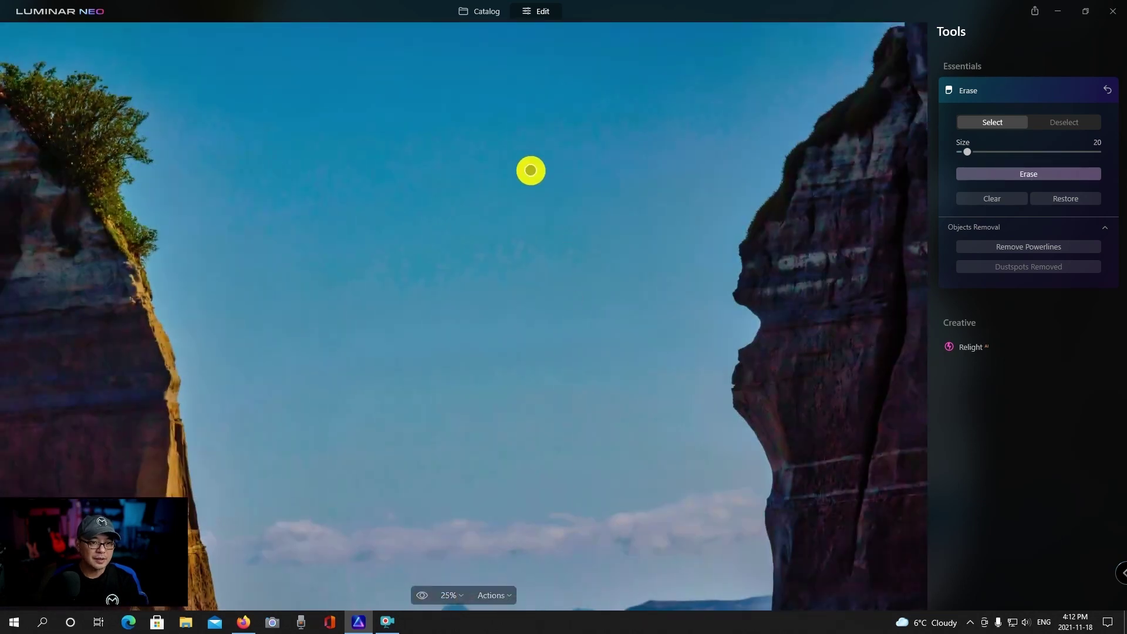
{"action": "left_click_drag", "start_coordinate": [546, 160], "coordinate": [526, 154]}
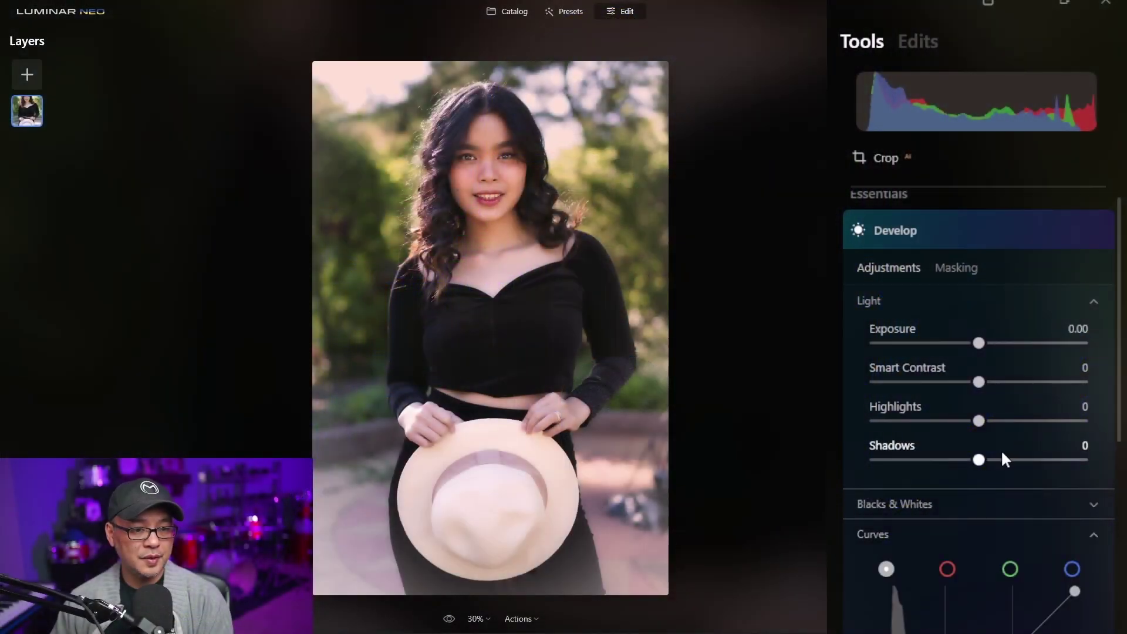
In Relight's Masking options, apply the AI Mask Human chip so only the four people are relit
{"action": "scroll", "coordinate": [992, 411], "scroll_direction": "down", "scroll_amount": 10}
{"action": "left_click", "coordinate": [950, 271]}
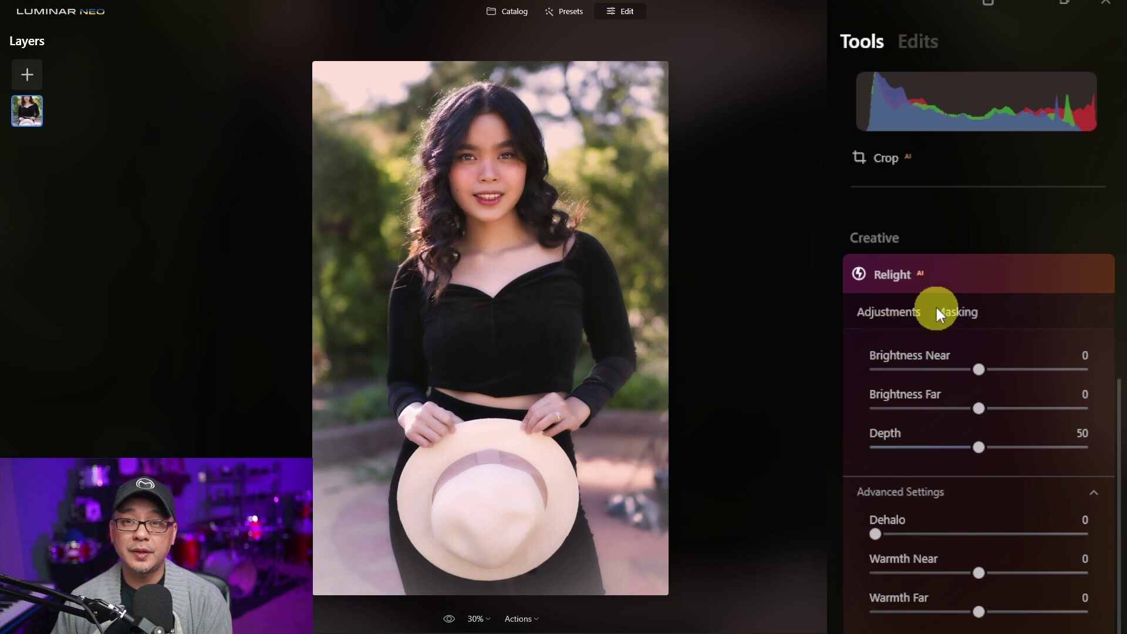
{"action": "left_click", "coordinate": [937, 318]}
{"action": "left_click", "coordinate": [617, 292]}
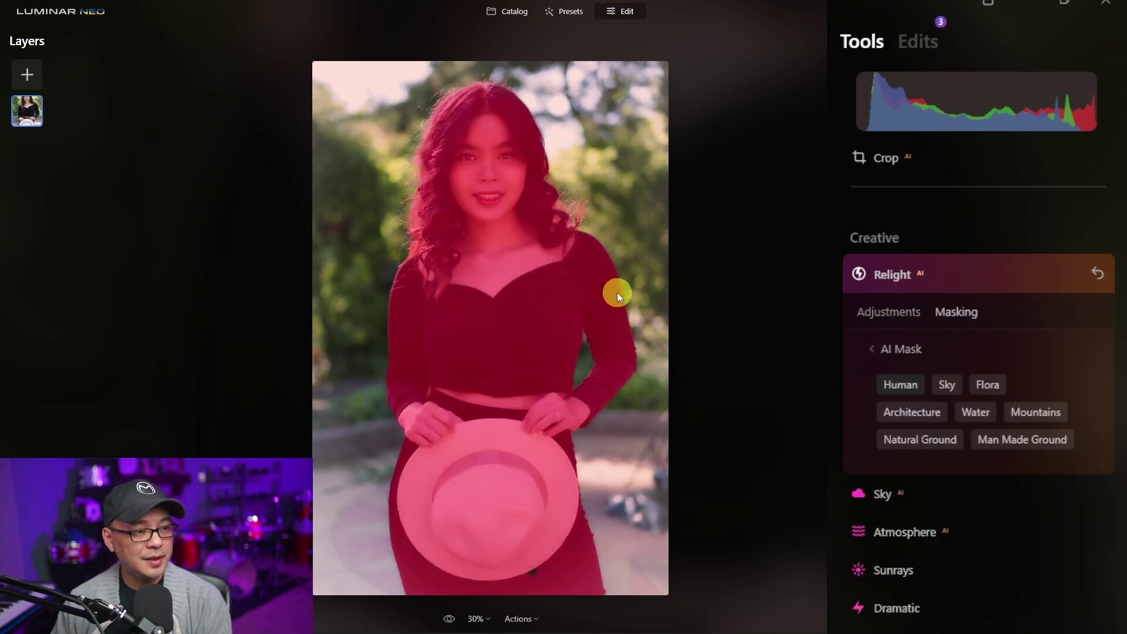
{"action": "scroll", "coordinate": [519, 224], "scroll_direction": "up", "scroll_amount": 4}
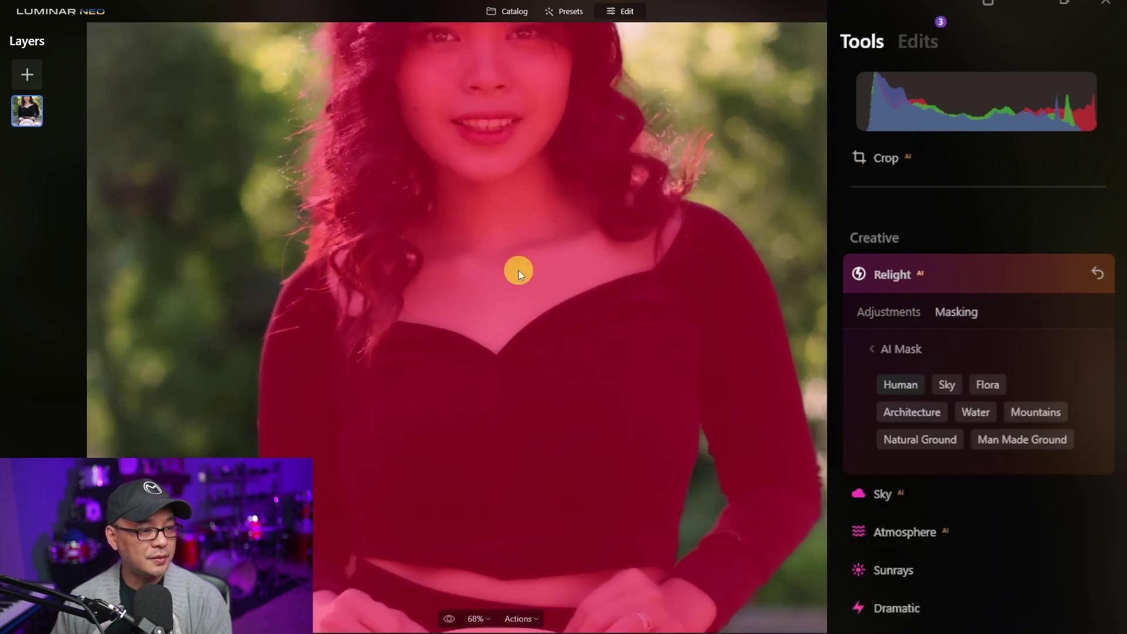
{"action": "scroll", "coordinate": [523, 266], "scroll_direction": "down", "scroll_amount": 4}
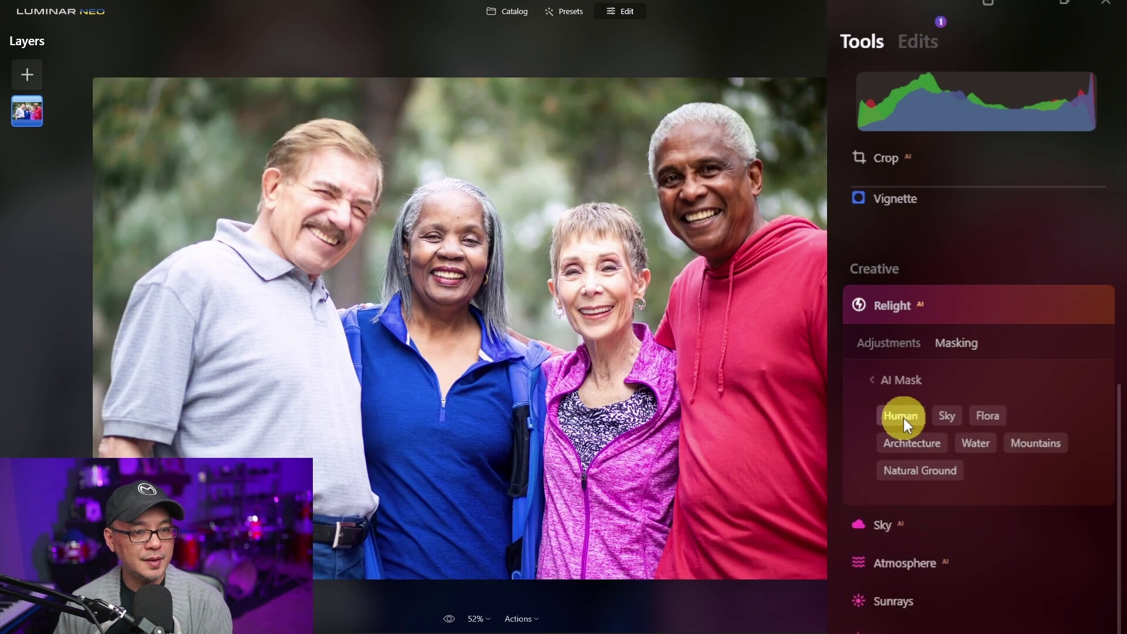
{"action": "left_click", "coordinate": [903, 415]}
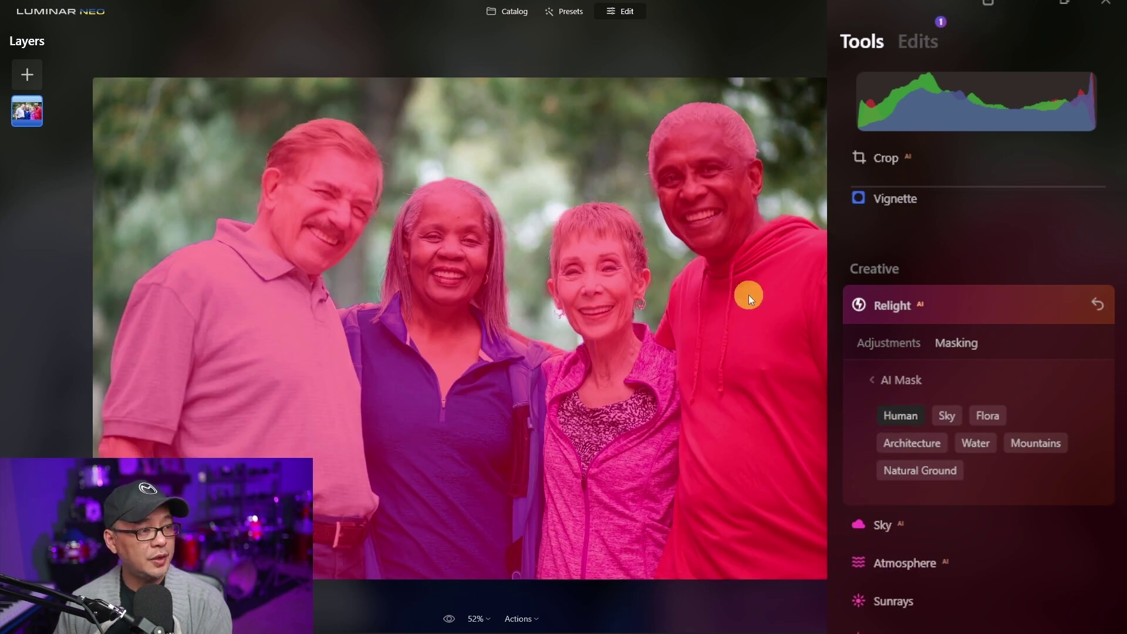
{"action": "scroll", "coordinate": [643, 238], "scroll_direction": "up", "scroll_amount": 1}
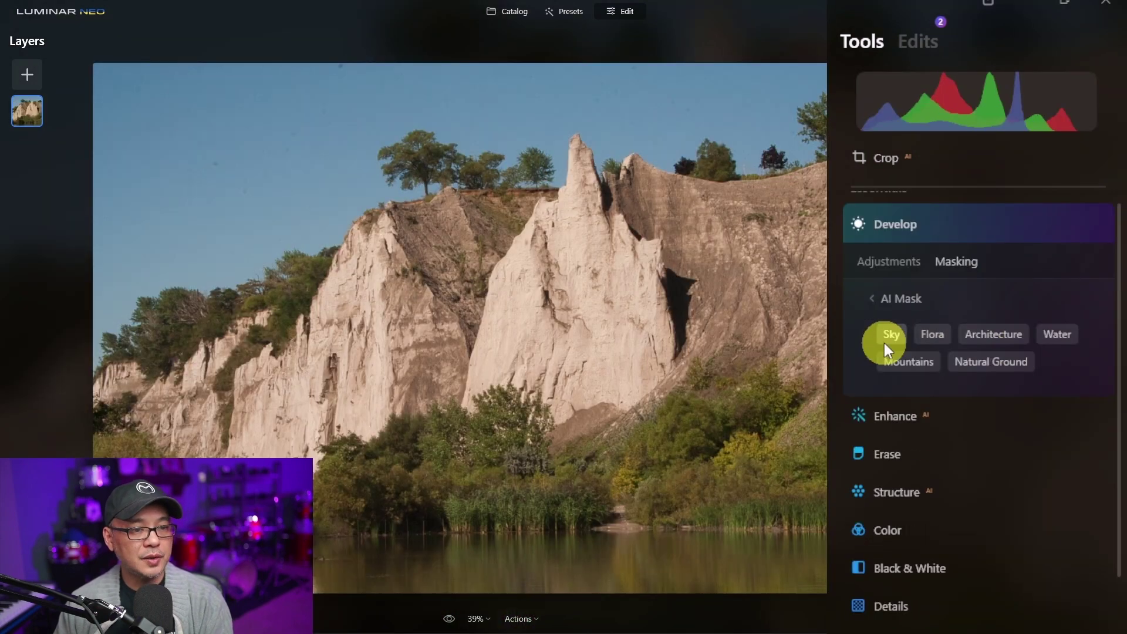
Mask the cliffs with the AI Mountains mask, then the three airplanes with the Transport mask
{"action": "left_click", "coordinate": [887, 336]}
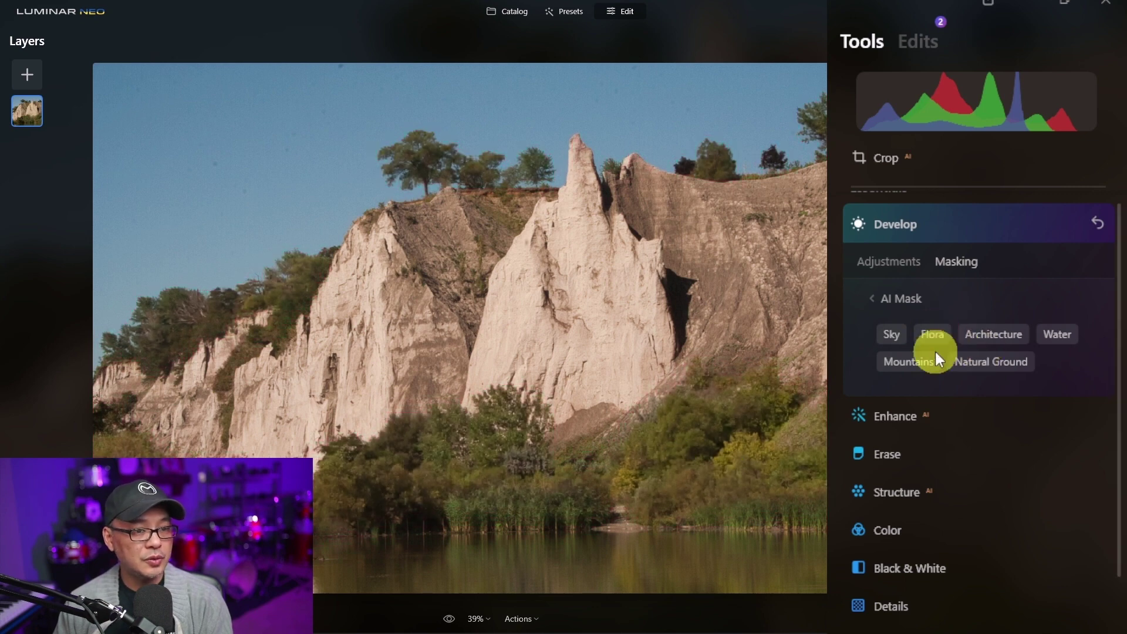
{"action": "left_click", "coordinate": [567, 310]}
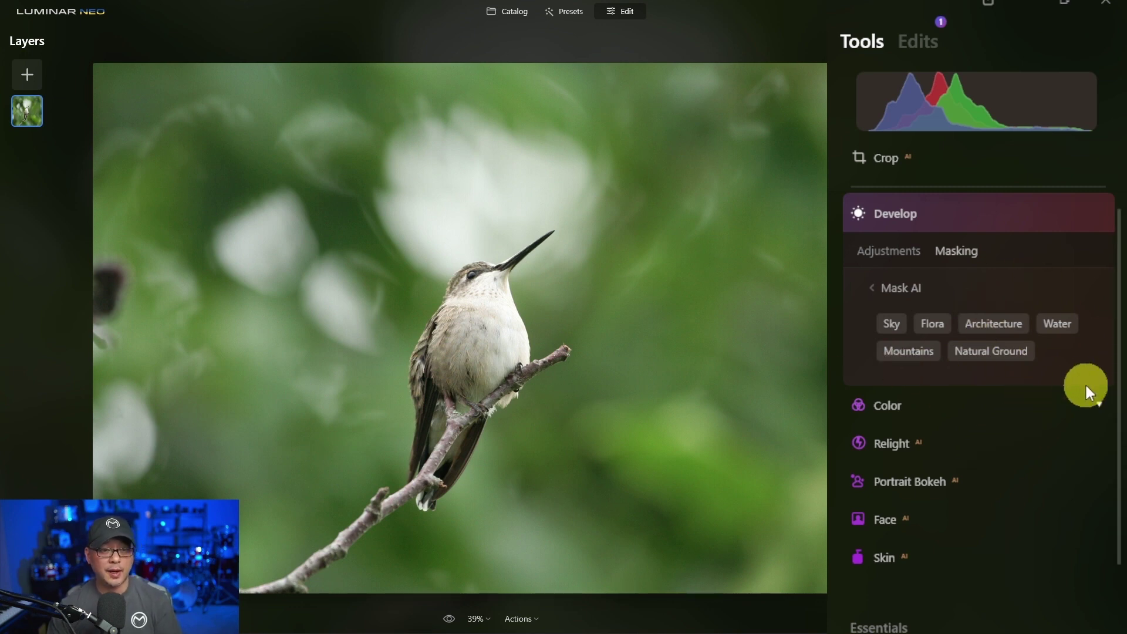
{"action": "left_click", "coordinate": [1018, 323]}
{"action": "scroll", "coordinate": [532, 352], "scroll_direction": "up", "scroll_amount": 3}
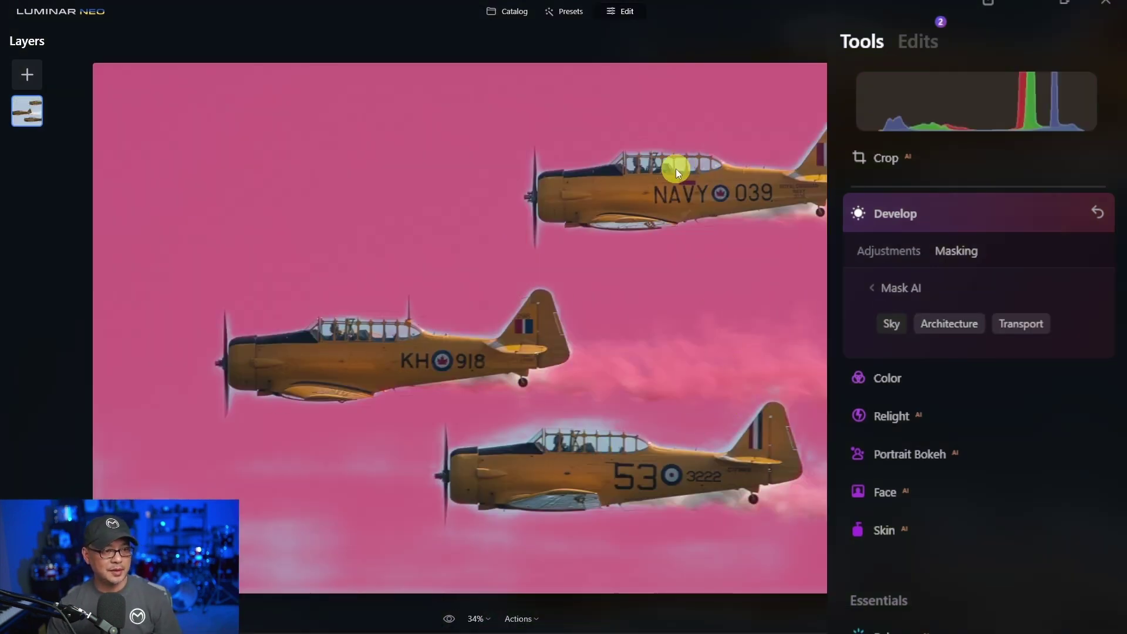
{"action": "left_click", "coordinate": [1021, 323]}
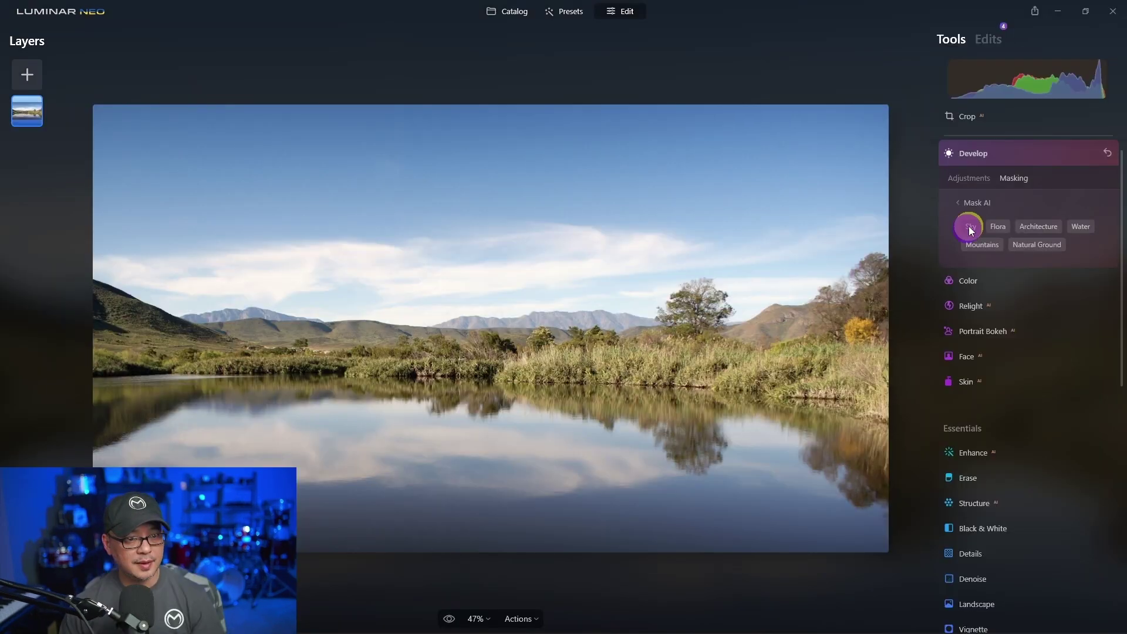
Apply the Sky AI mask to the lake landscape, inspect the tree edge, then fit the photo to screen
{"action": "left_click", "coordinate": [970, 226]}
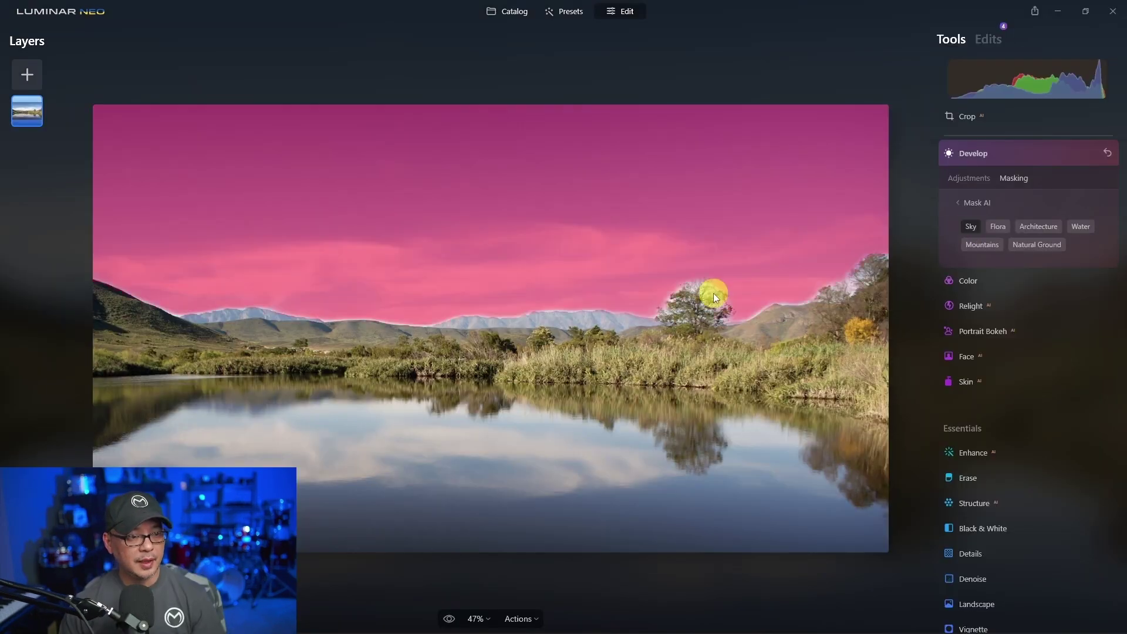
{"action": "scroll", "coordinate": [713, 295], "scroll_direction": "up", "scroll_amount": 5}
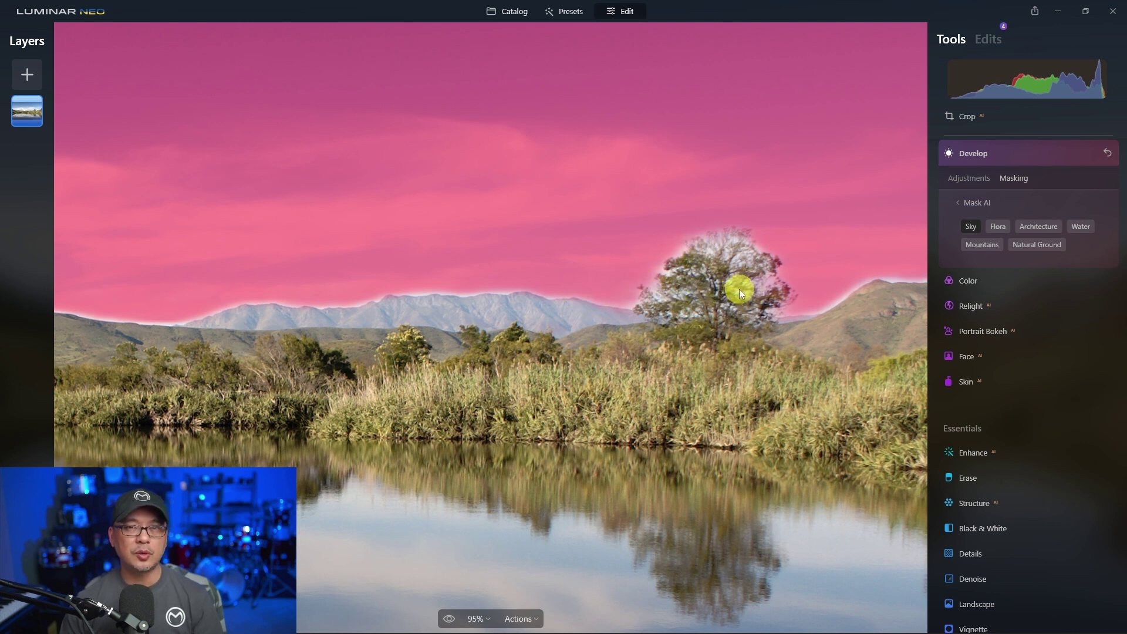
{"action": "key", "text": "ctrl+0"}
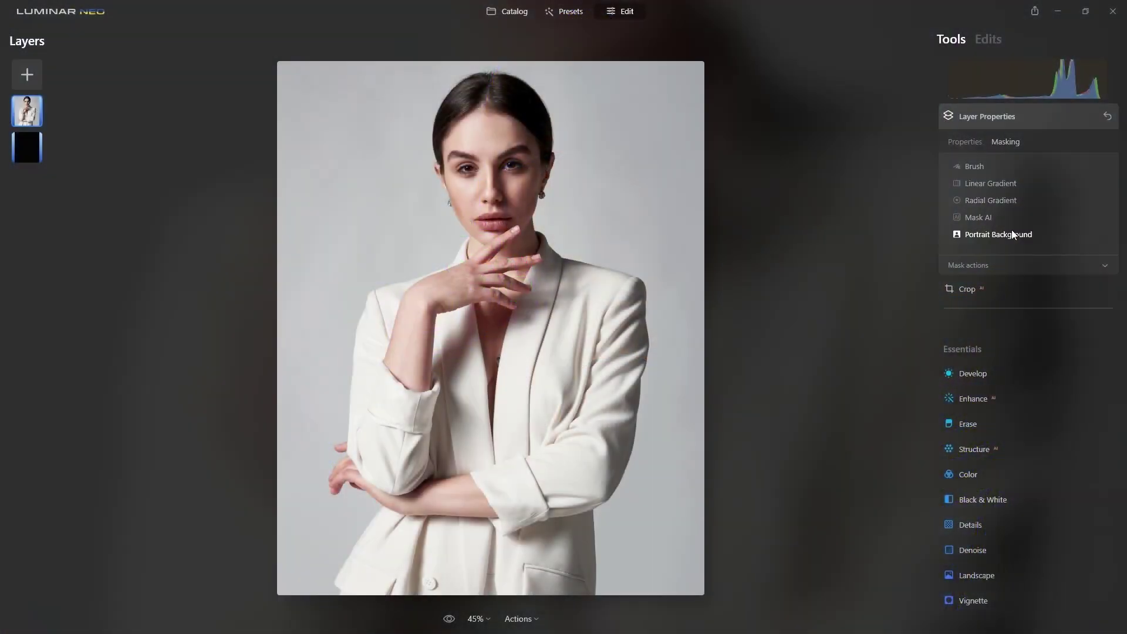
Remove the backgrounds behind the leather-jacket portrait and the curly-haired woman with Portrait Background Removal
{"action": "left_click", "coordinate": [1012, 234]}
{"action": "left_click", "coordinate": [1005, 191]}
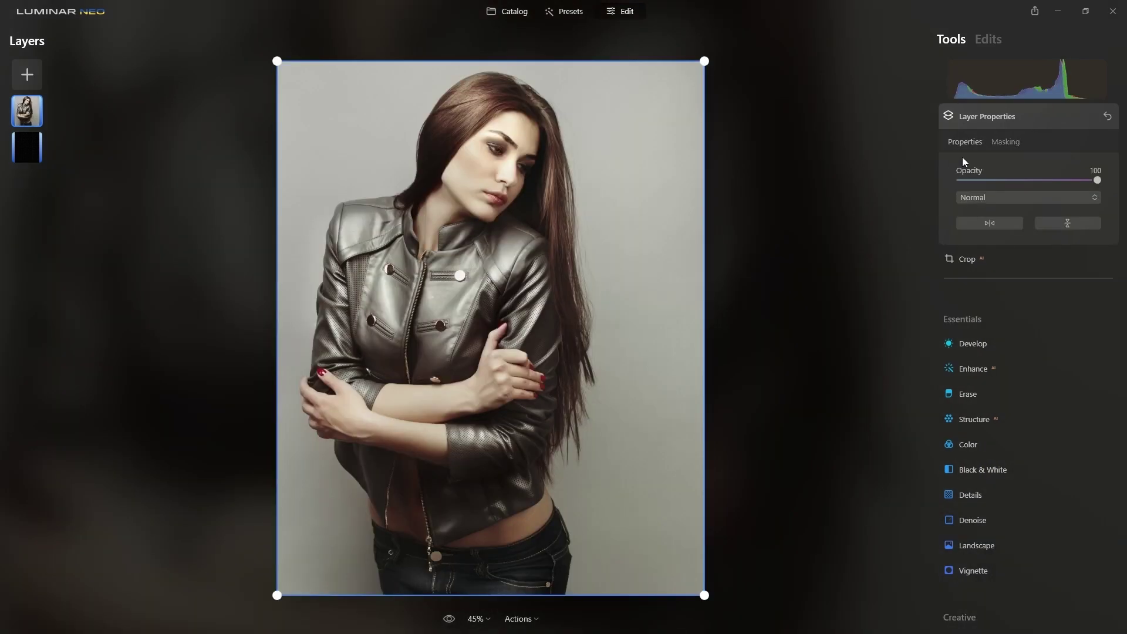
{"action": "left_click", "coordinate": [1001, 142]}
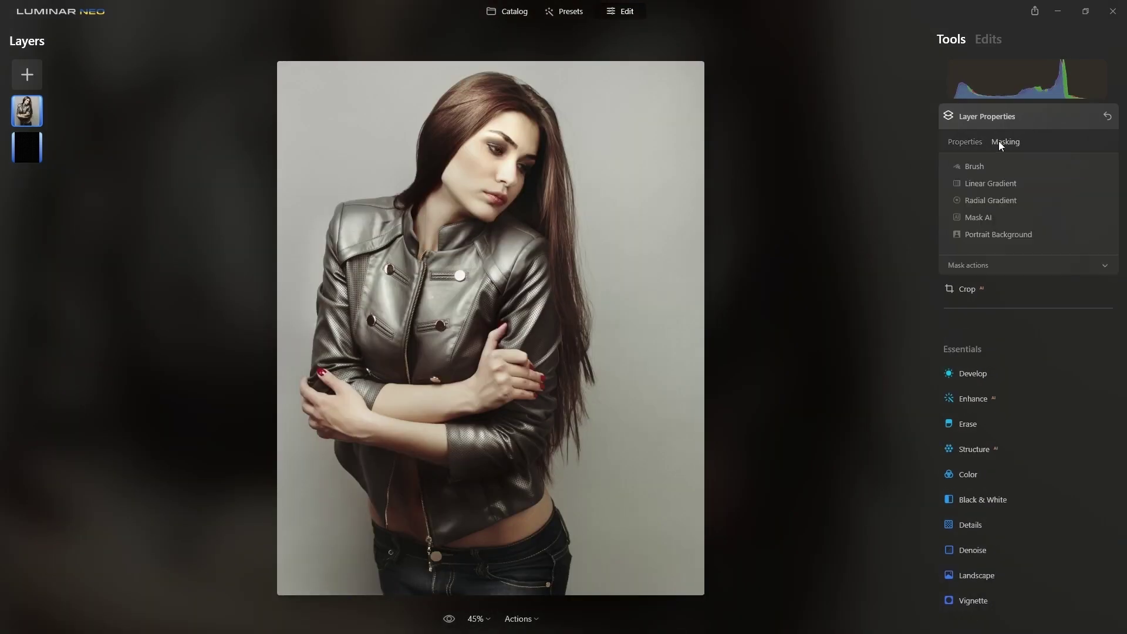
{"action": "left_click", "coordinate": [1017, 232]}
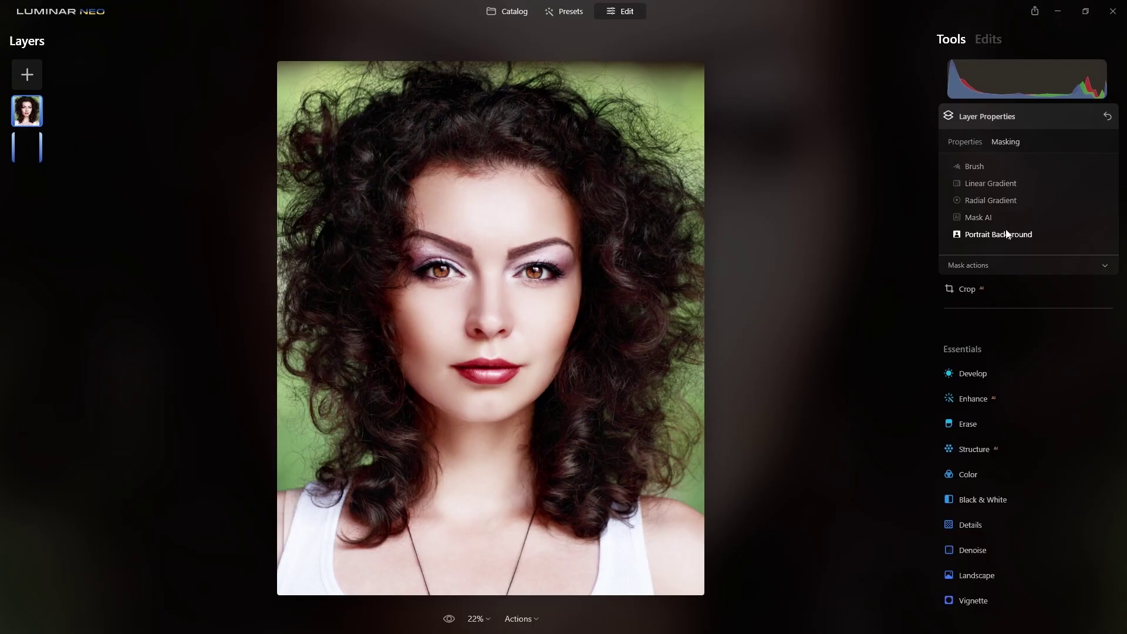
{"action": "left_click", "coordinate": [1012, 232]}
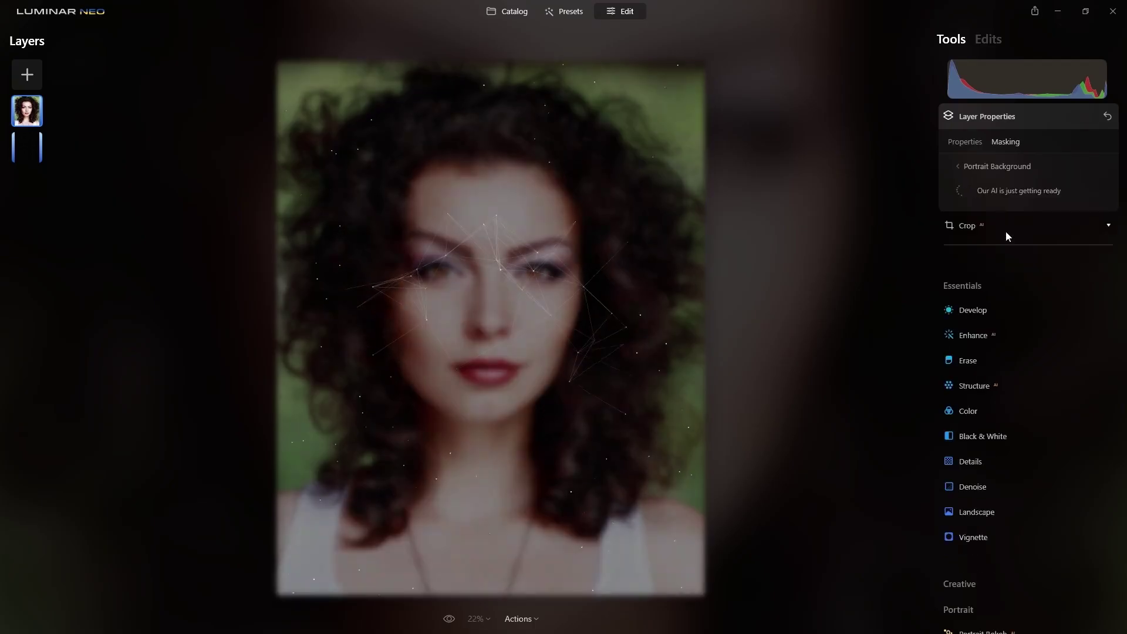
{"action": "left_click", "coordinate": [1000, 193]}
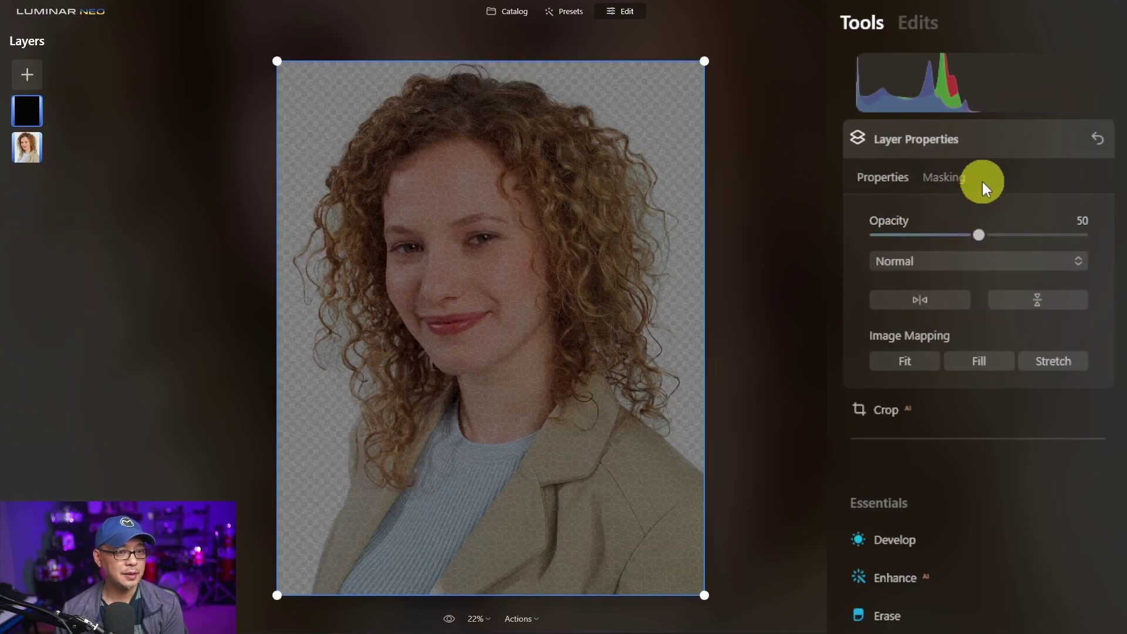
Remove another portrait's background and place a 100% opacity black layer beneath the subject
{"action": "left_click", "coordinate": [23, 115]}
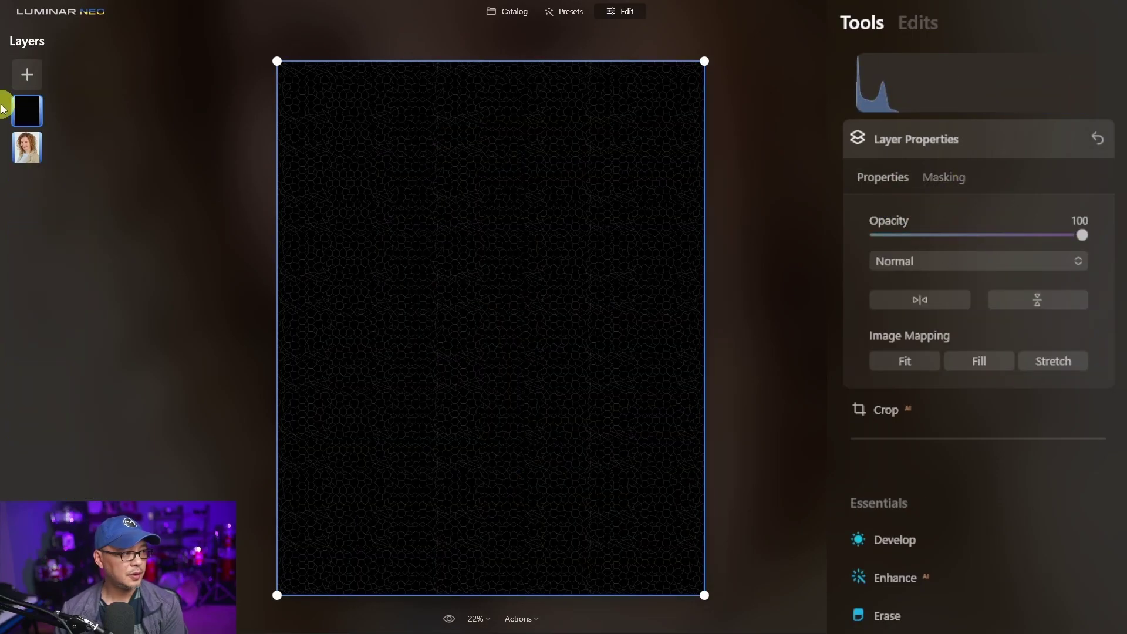
{"action": "left_click_drag", "start_coordinate": [24, 114], "coordinate": [27, 148]}
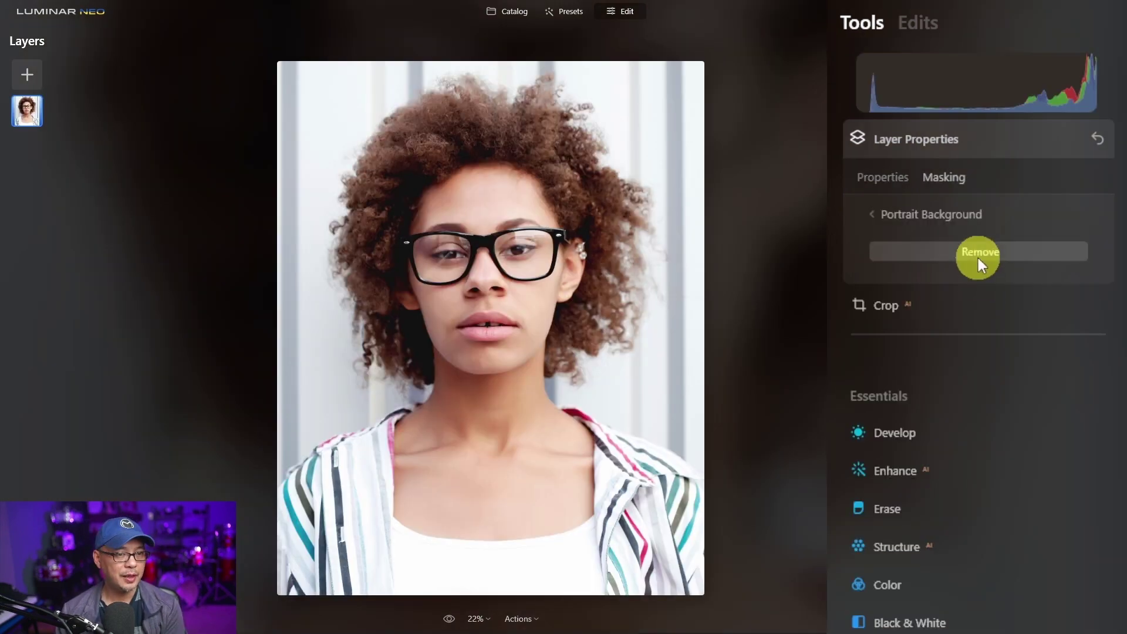
{"action": "left_click", "coordinate": [976, 254]}
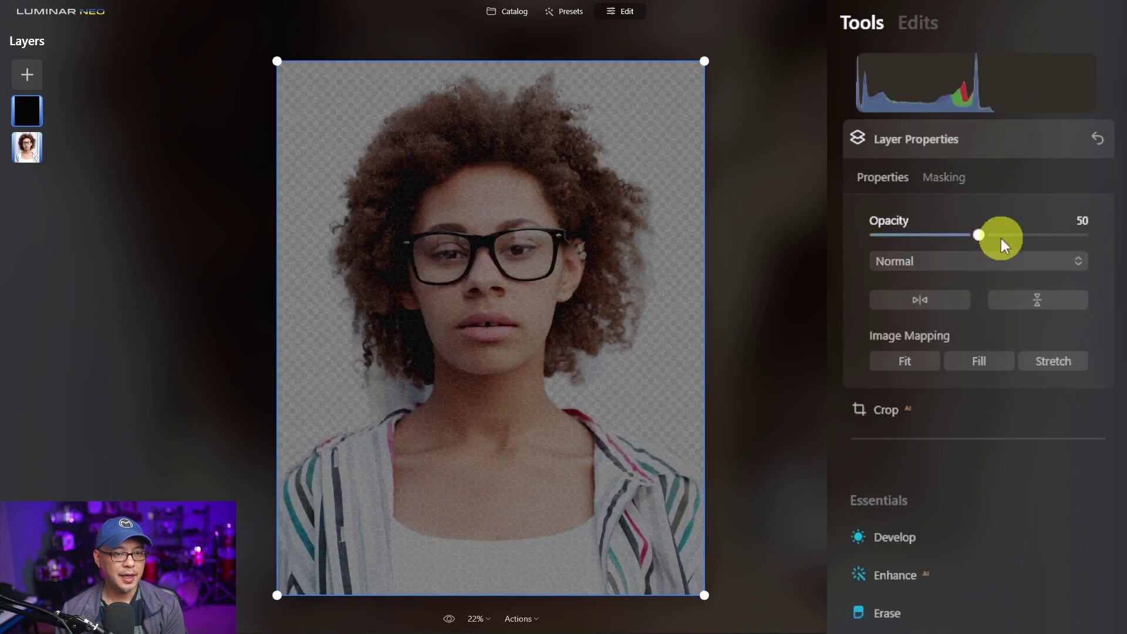
{"action": "left_click_drag", "start_coordinate": [1002, 239], "coordinate": [1082, 235]}
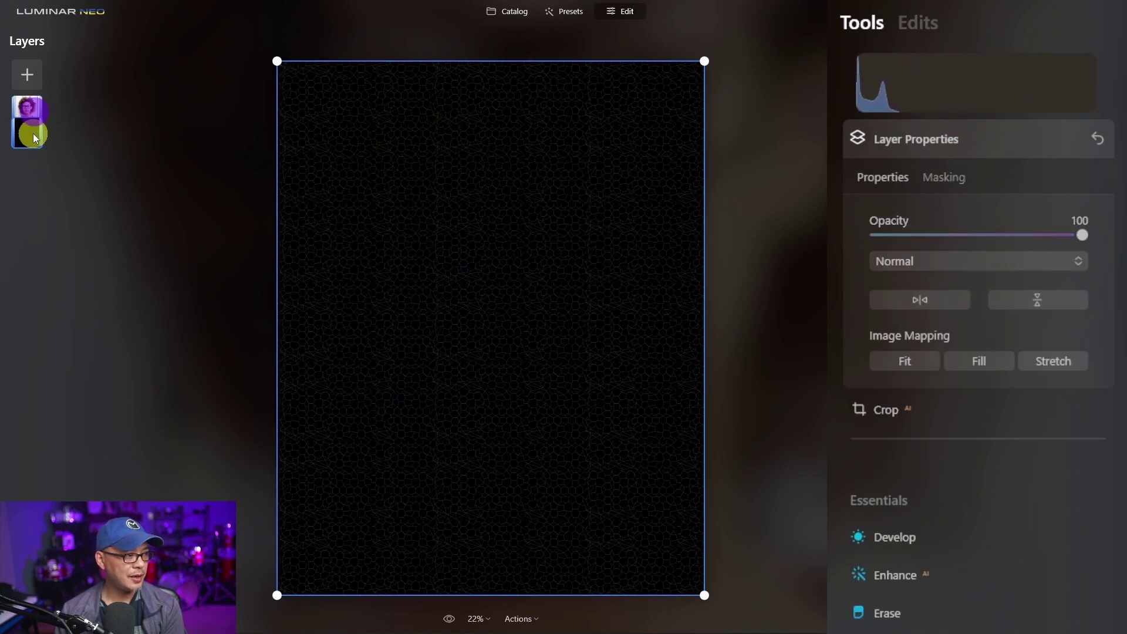
{"action": "left_click_drag", "start_coordinate": [33, 133], "coordinate": [33, 138]}
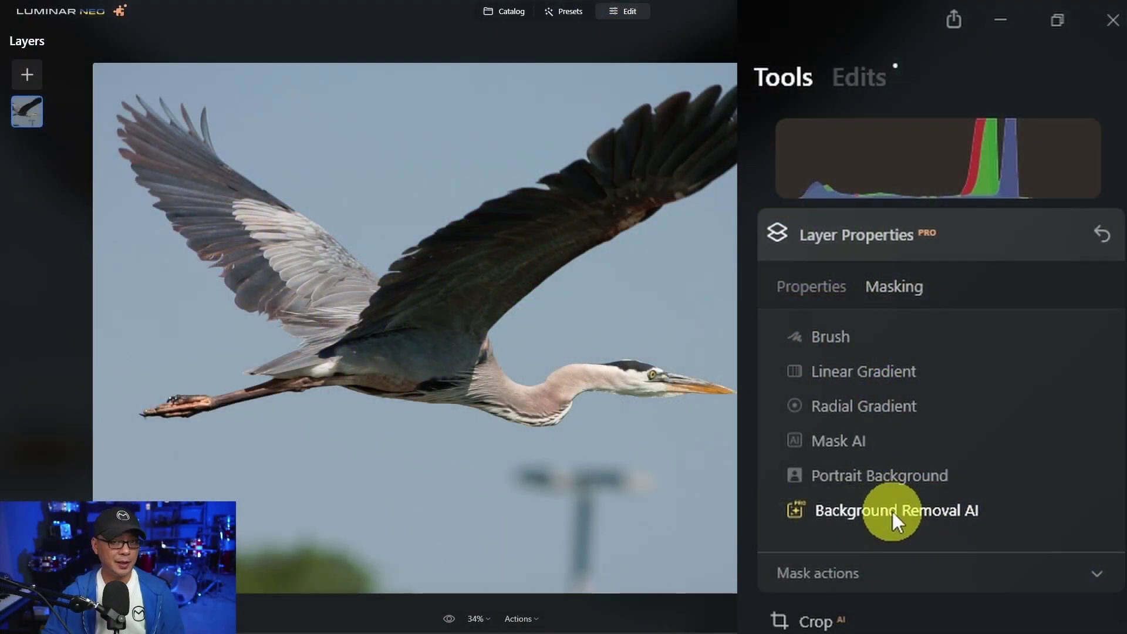
Remove the heron's sky background and paint back its missing wing with the Object refinement brush
{"action": "left_click", "coordinate": [892, 512]}
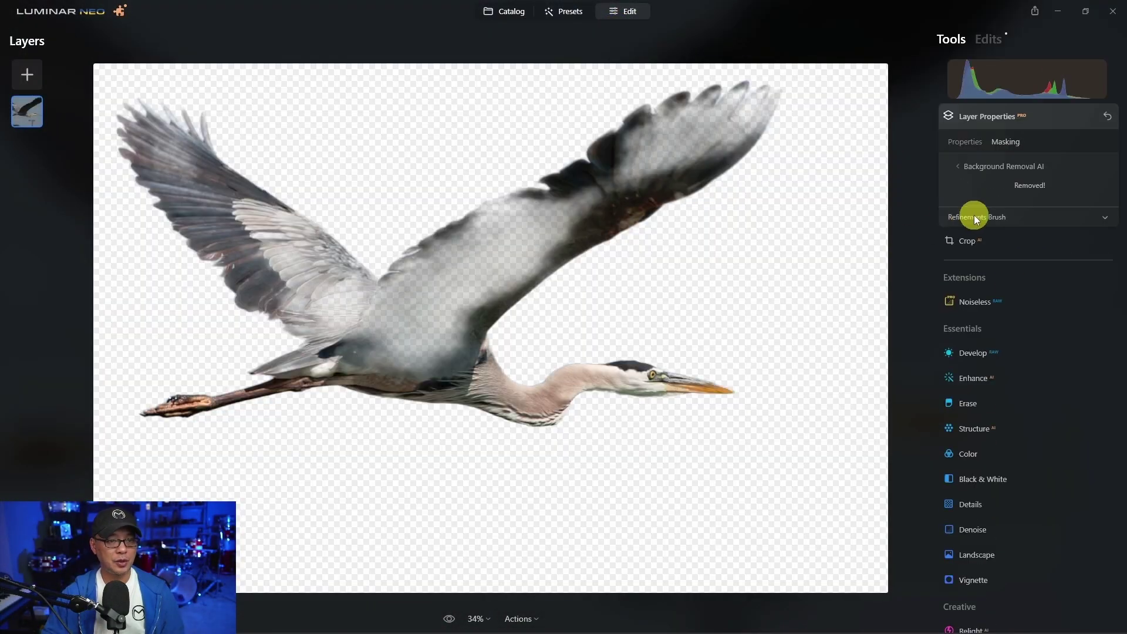
{"action": "left_click", "coordinate": [974, 216]}
{"action": "left_click", "coordinate": [1029, 237]}
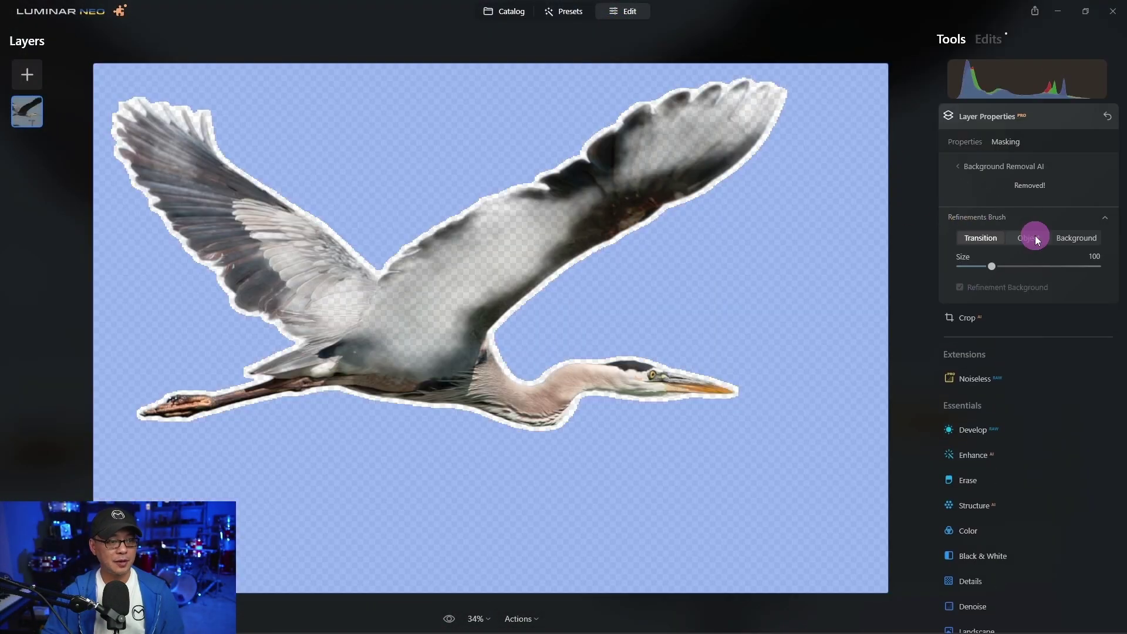
{"action": "mouse_move", "coordinate": [431, 352]}
{"action": "left_mouse_down"}
{"action": "mouse_move", "coordinate": [419, 312]}
{"action": "mouse_move", "coordinate": [707, 132]}
{"action": "mouse_move", "coordinate": [226, 209]}
{"action": "mouse_move", "coordinate": [206, 192]}
{"action": "left_mouse_up"}
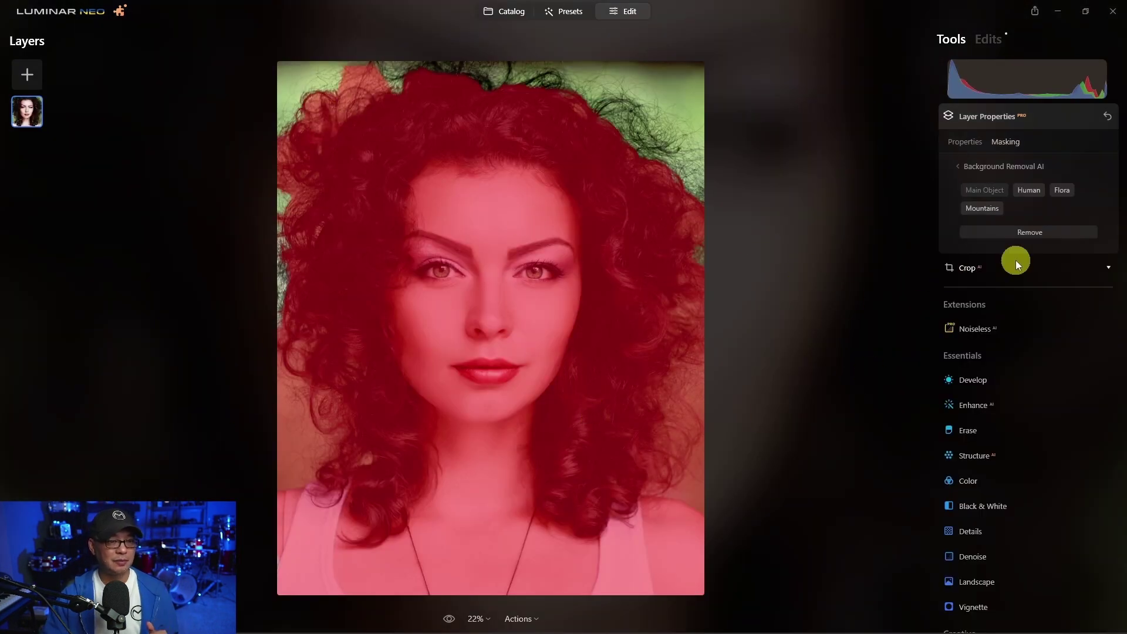
Remove the backgrounds behind the curly-haired woman and the caterpillar with Background Removal AI
{"action": "left_click", "coordinate": [1061, 235]}
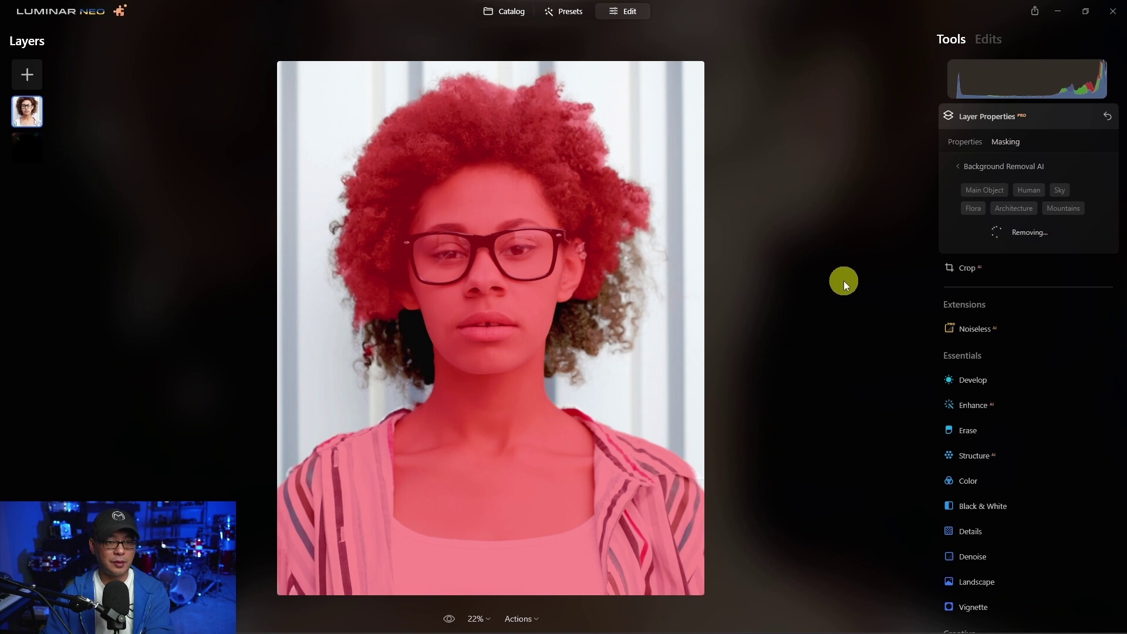
{"action": "scroll", "coordinate": [493, 320], "scroll_direction": "up", "scroll_amount": 3}
{"action": "scroll", "coordinate": [613, 92], "scroll_direction": "up", "scroll_amount": 3}
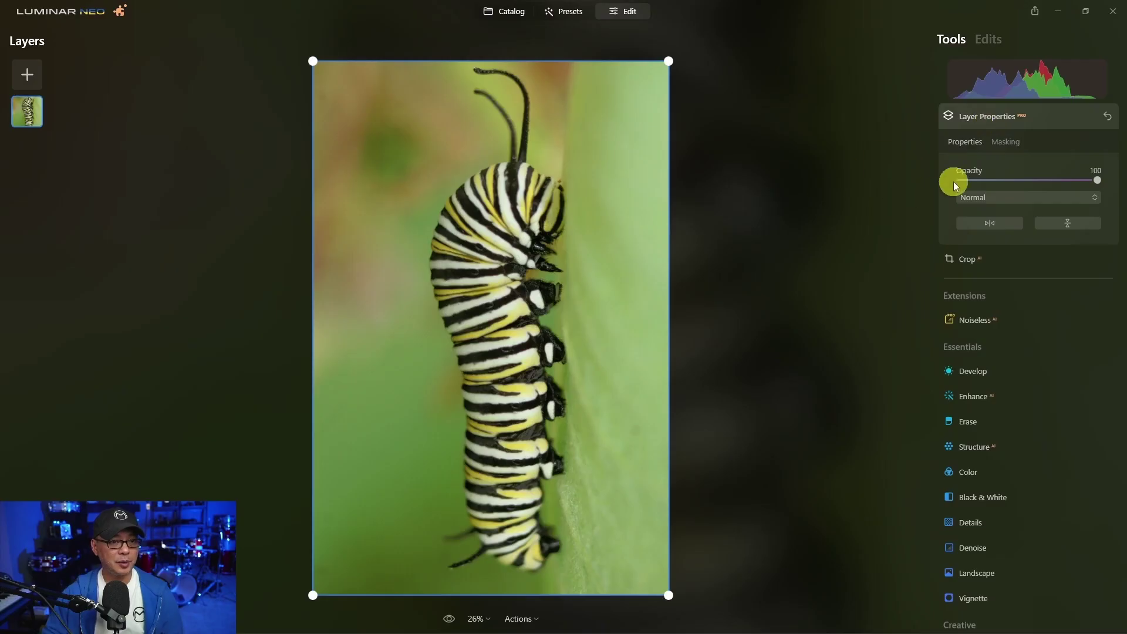
{"action": "left_click", "coordinate": [1006, 141]}
{"action": "left_click", "coordinate": [963, 251]}
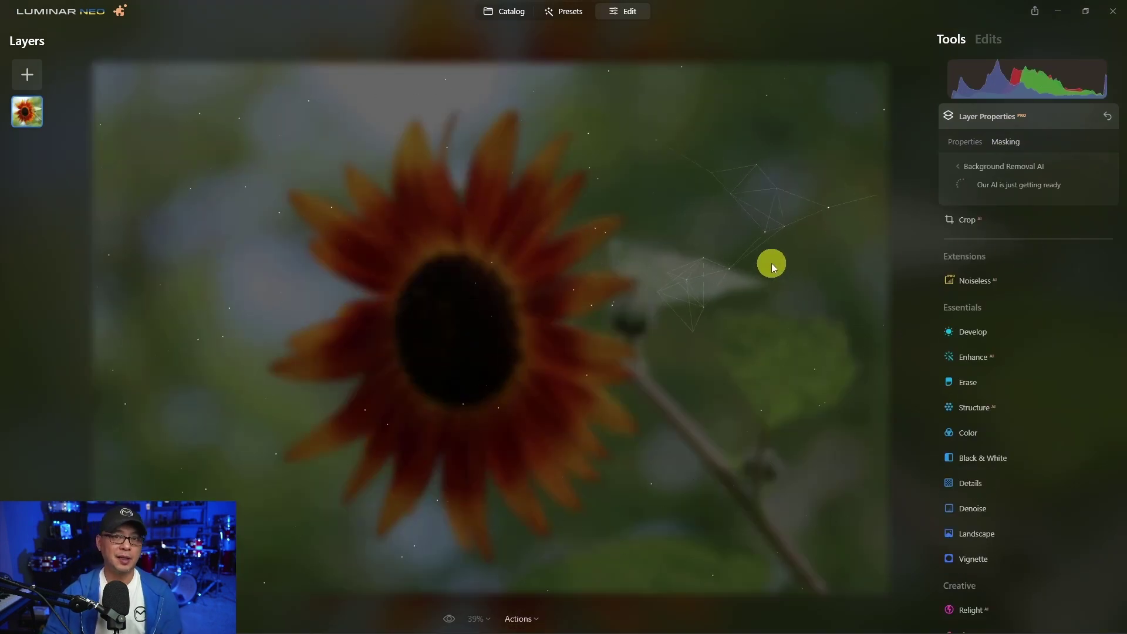
Cut the sunflower and the fairy-winged woman out of their backgrounds
{"action": "left_click", "coordinate": [982, 202]}
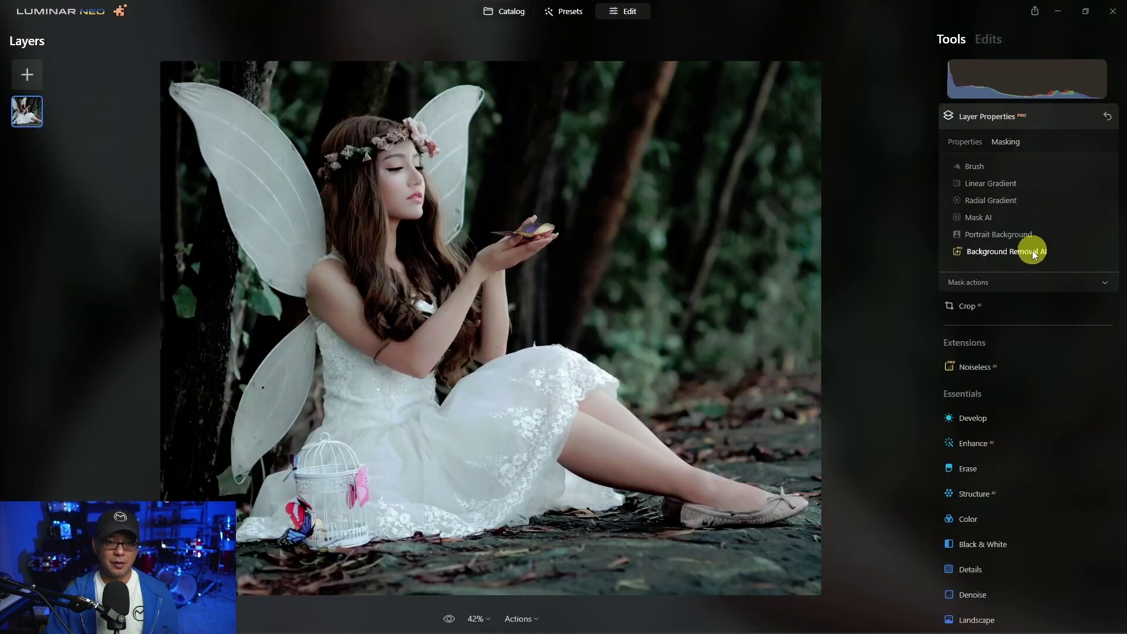
{"action": "left_click", "coordinate": [1033, 252]}
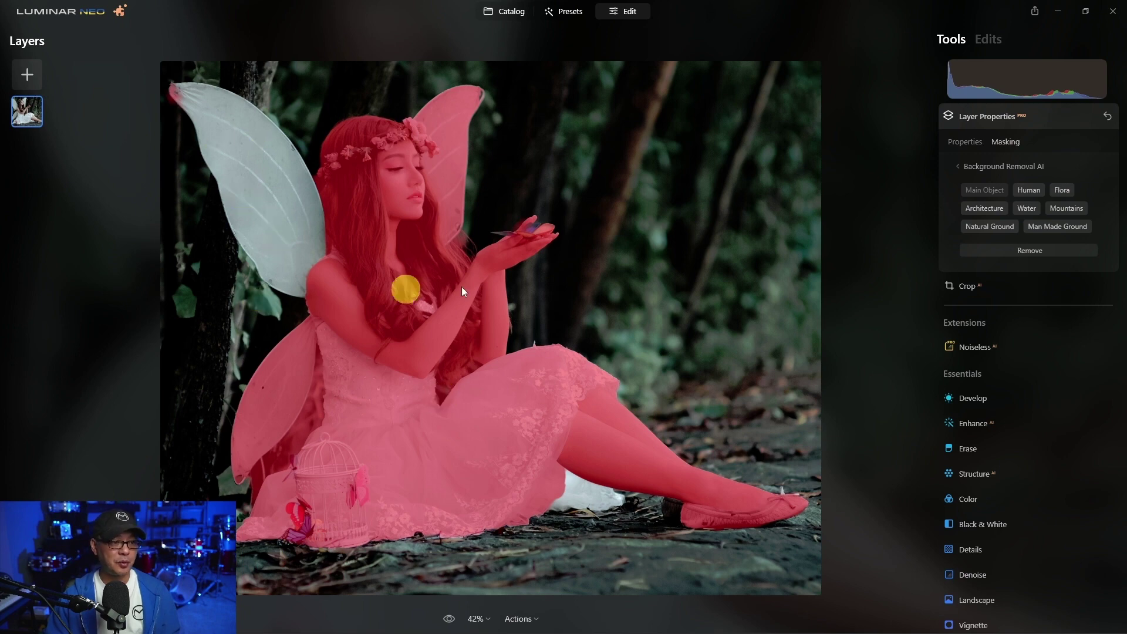
{"action": "left_click", "coordinate": [1050, 253]}
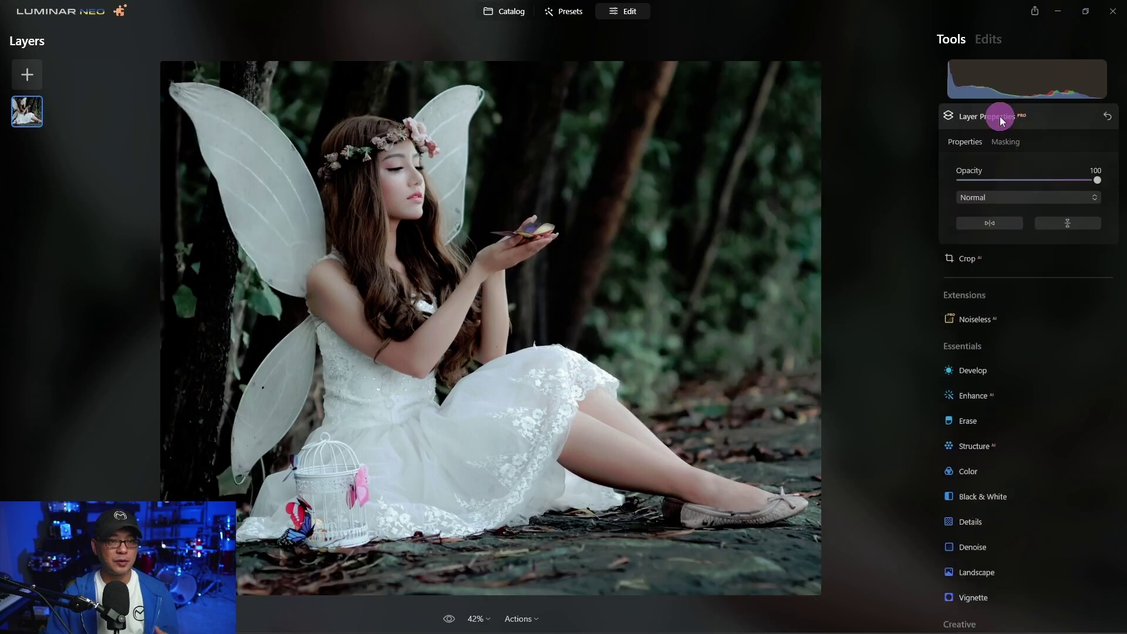
{"action": "left_click", "coordinate": [1008, 139]}
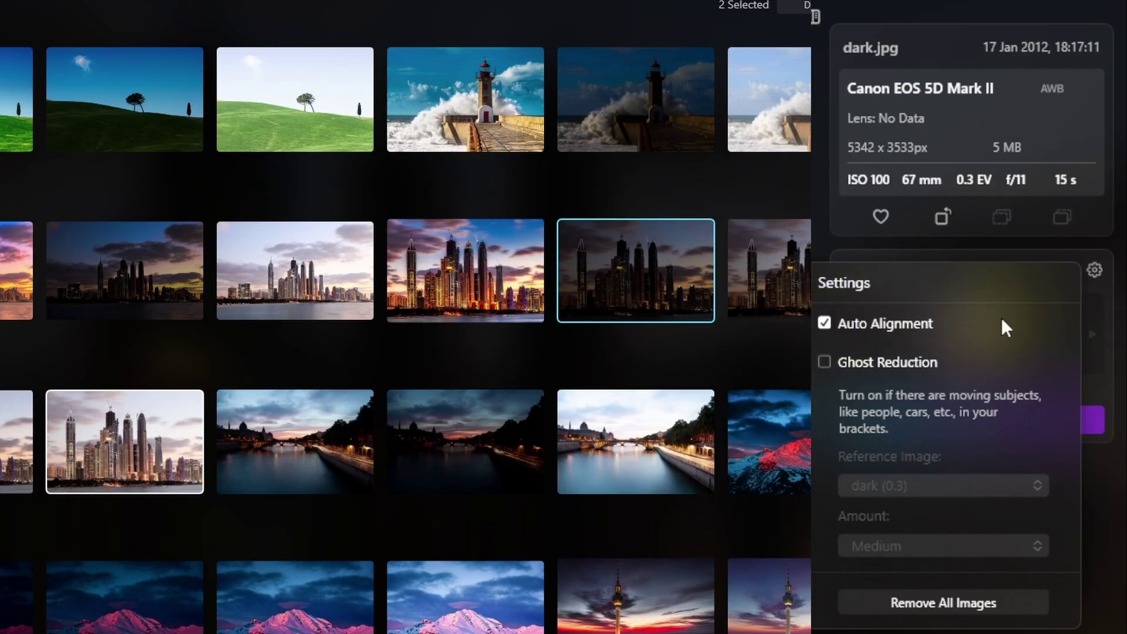
Merge the skyline brackets with Ghost Reduction on and dark (0.3) reference, then view the HDR Merge folder
{"action": "left_click", "coordinate": [1011, 360]}
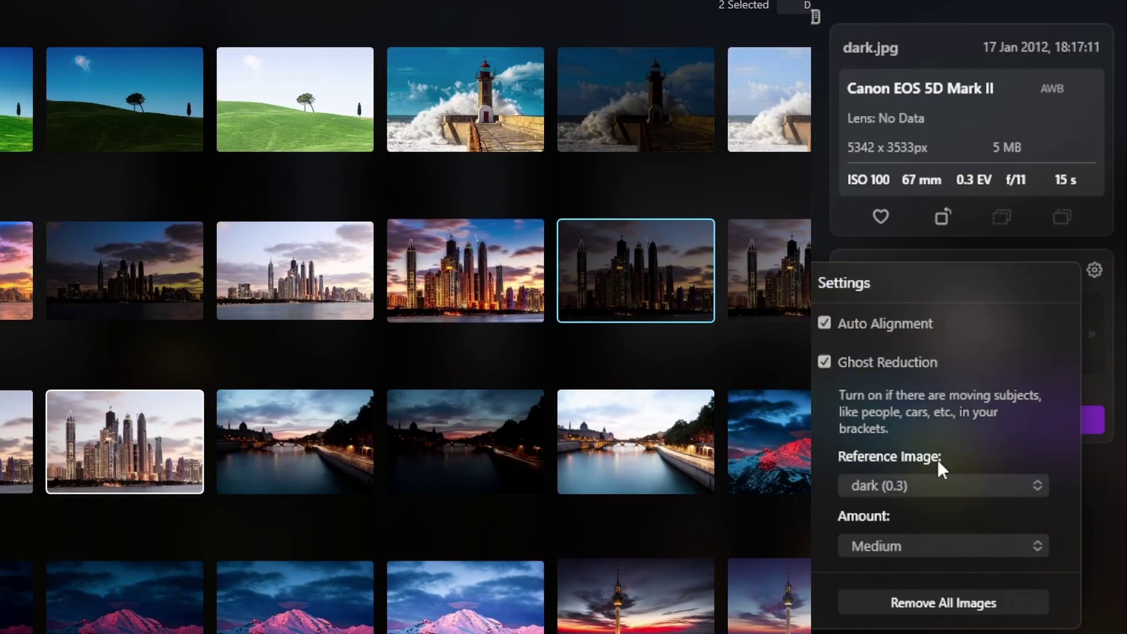
{"action": "left_click", "coordinate": [972, 487]}
{"action": "left_click", "coordinate": [969, 518]}
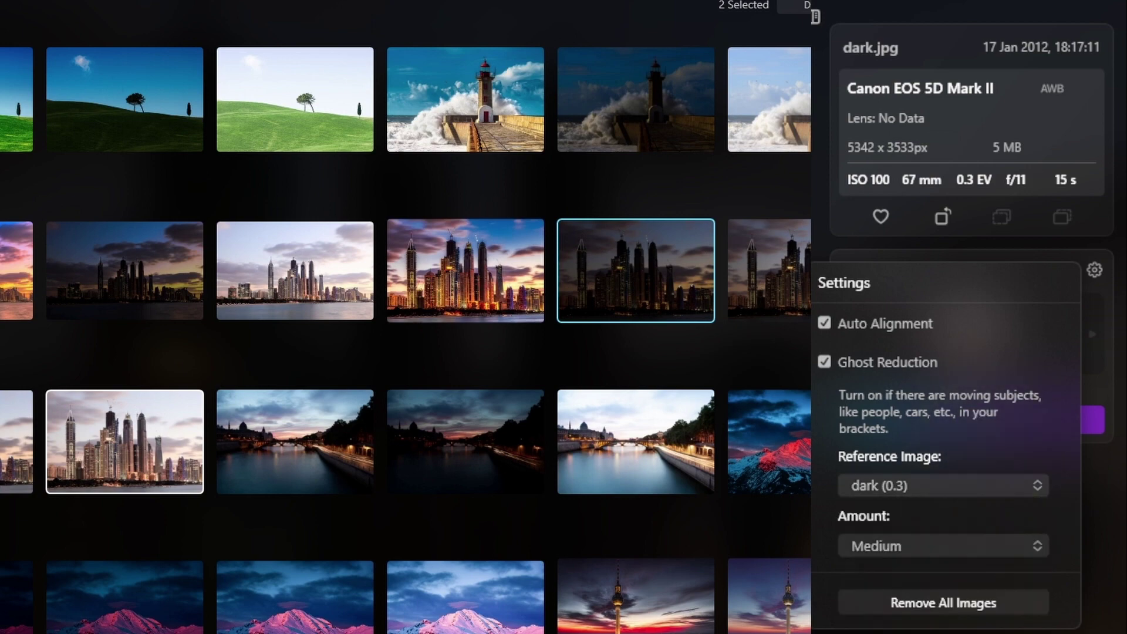
{"action": "left_click", "coordinate": [1000, 408]}
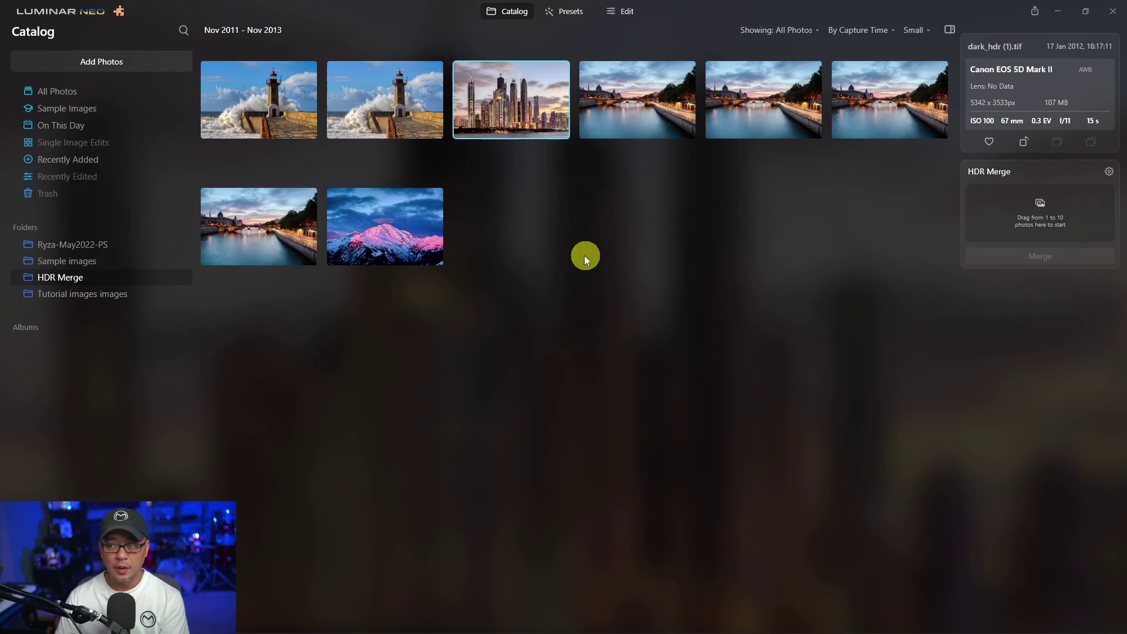
{"action": "left_click", "coordinate": [528, 92]}
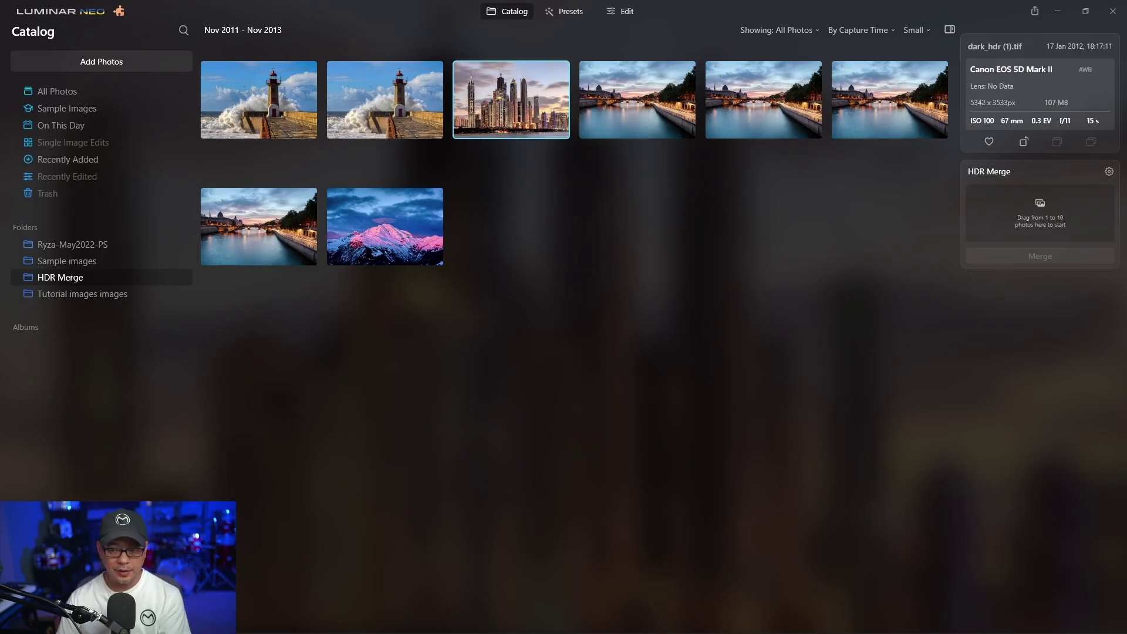
{"action": "left_click", "coordinate": [95, 397]}
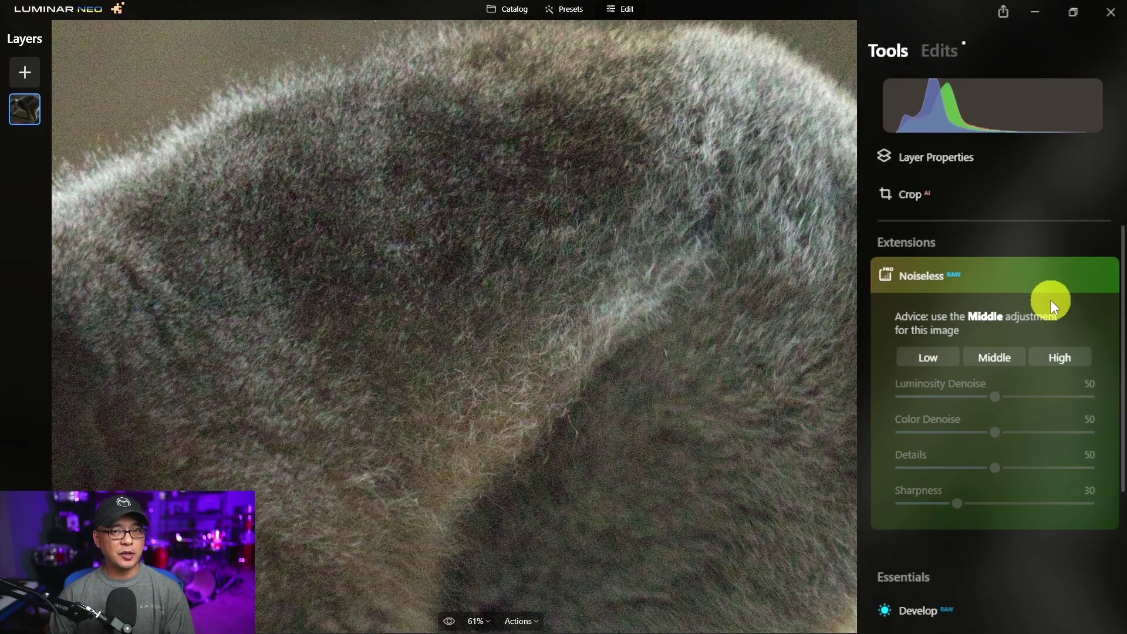
Apply Middle Noiseless to the fur photo and inspect the fur at 100%
{"action": "left_click", "coordinate": [1000, 359]}
{"action": "left_click", "coordinate": [351, 219]}
{"action": "left_click_drag", "start_coordinate": [477, 256], "coordinate": [656, 95]}
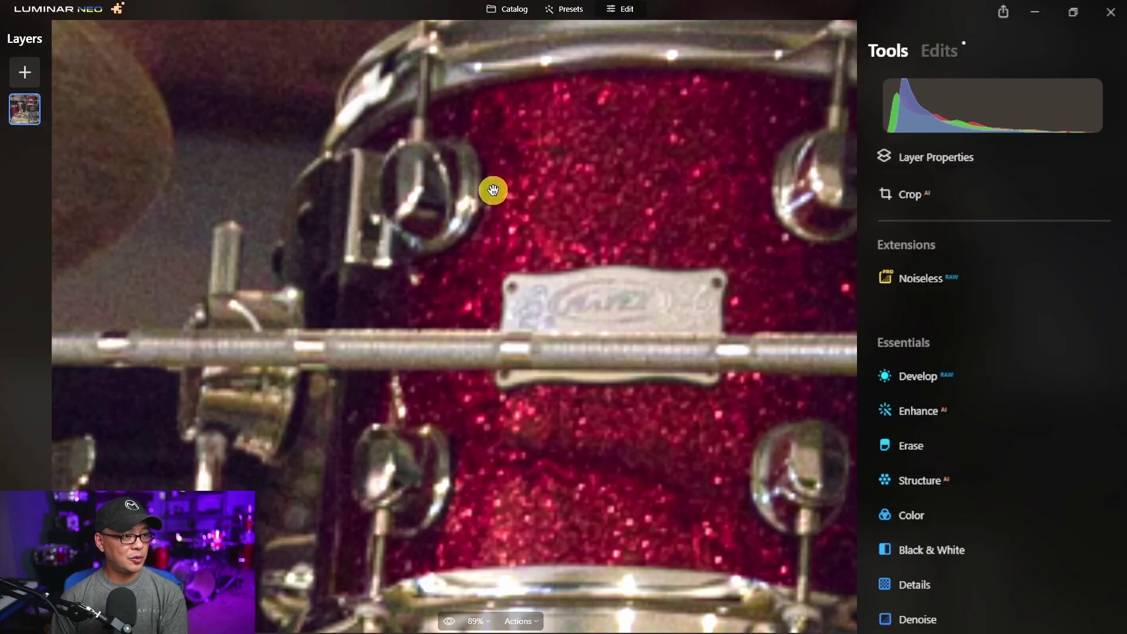
Apply High Noiseless to the red drum photo, pan across it, then fit it to screen
{"action": "left_click_drag", "start_coordinate": [493, 190], "coordinate": [632, 249]}
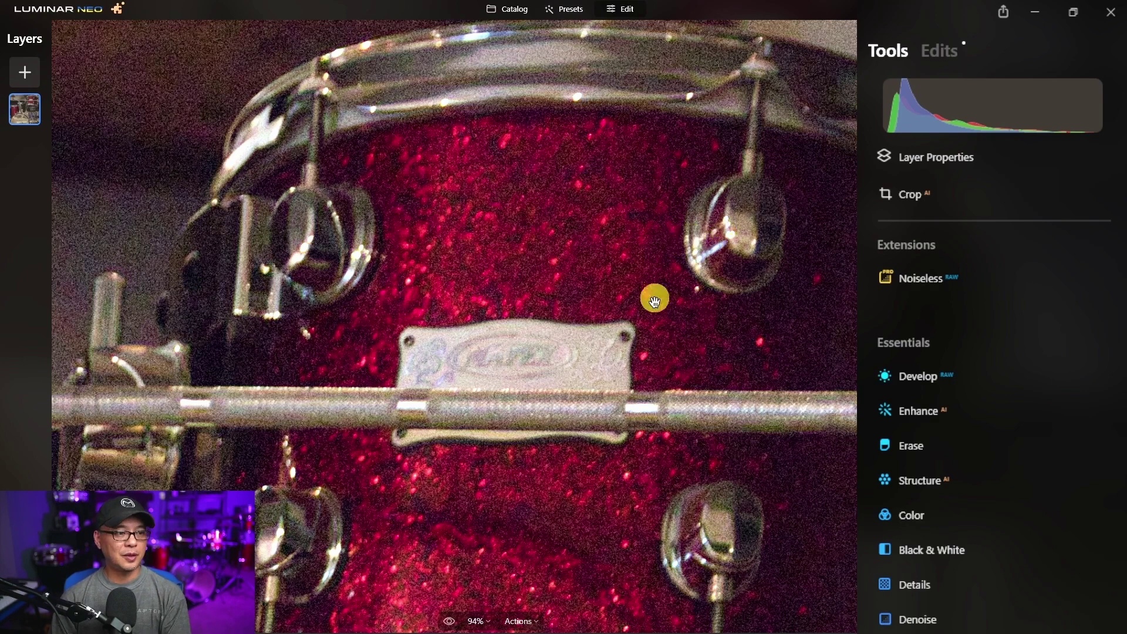
{"action": "left_click", "coordinate": [918, 277]}
{"action": "left_click", "coordinate": [1051, 357]}
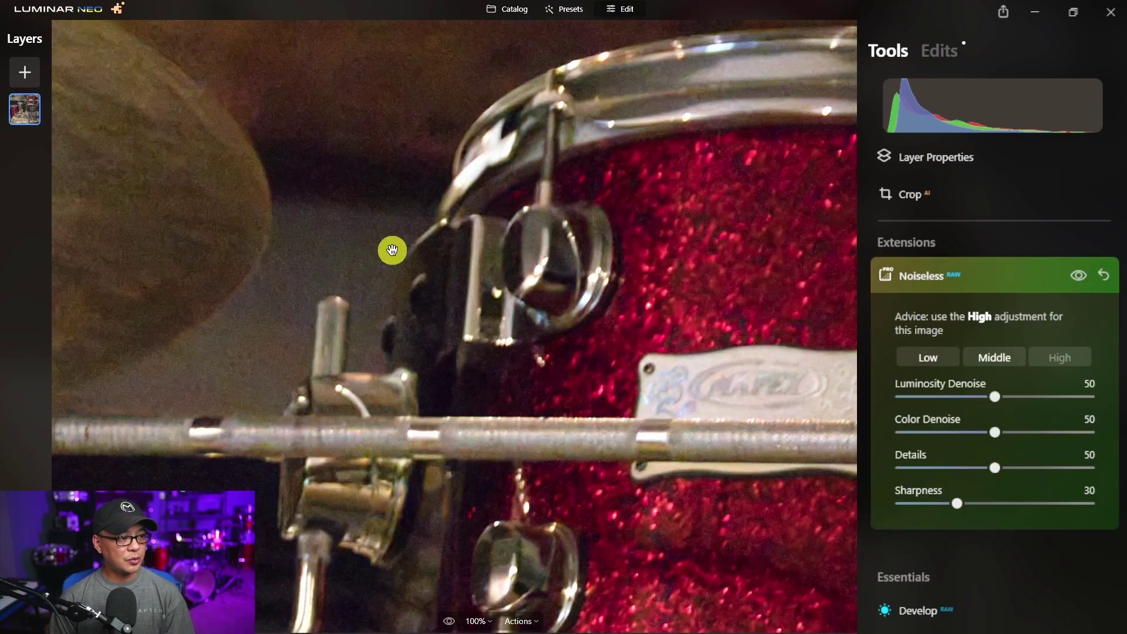
{"action": "left_click_drag", "start_coordinate": [333, 171], "coordinate": [375, 230]}
{"action": "left_click_drag", "start_coordinate": [530, 272], "coordinate": [755, 335]}
{"action": "left_click", "coordinate": [614, 231]}
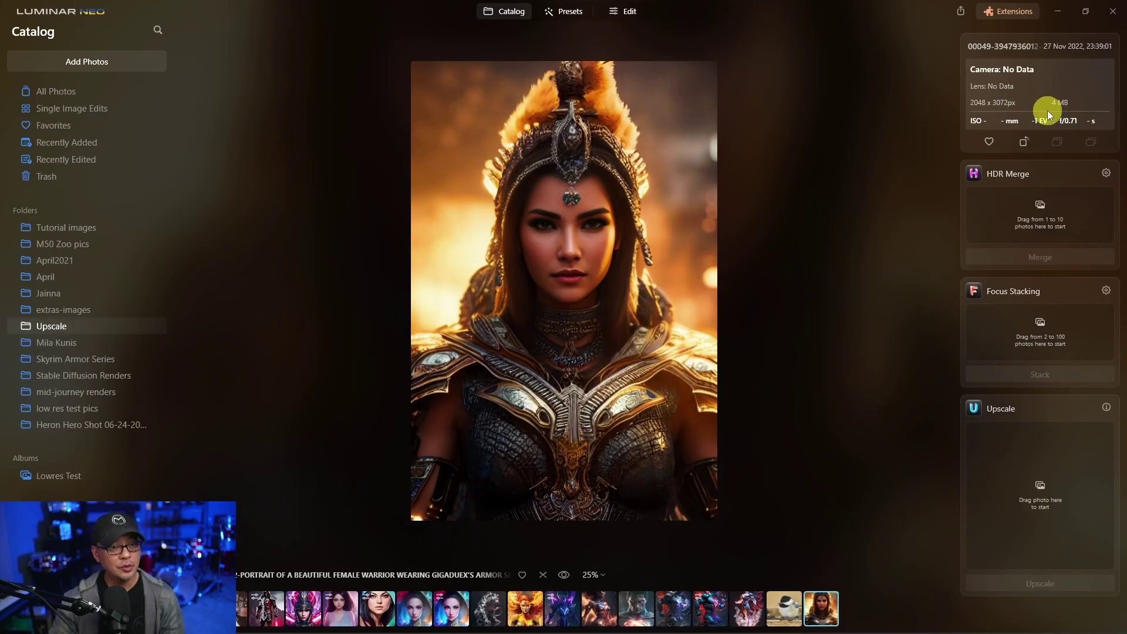
Zoom and pan the upscaled warrior portrait to compare her lips and armour details
{"action": "scroll", "coordinate": [574, 177], "scroll_direction": "up", "scroll_amount": 5}
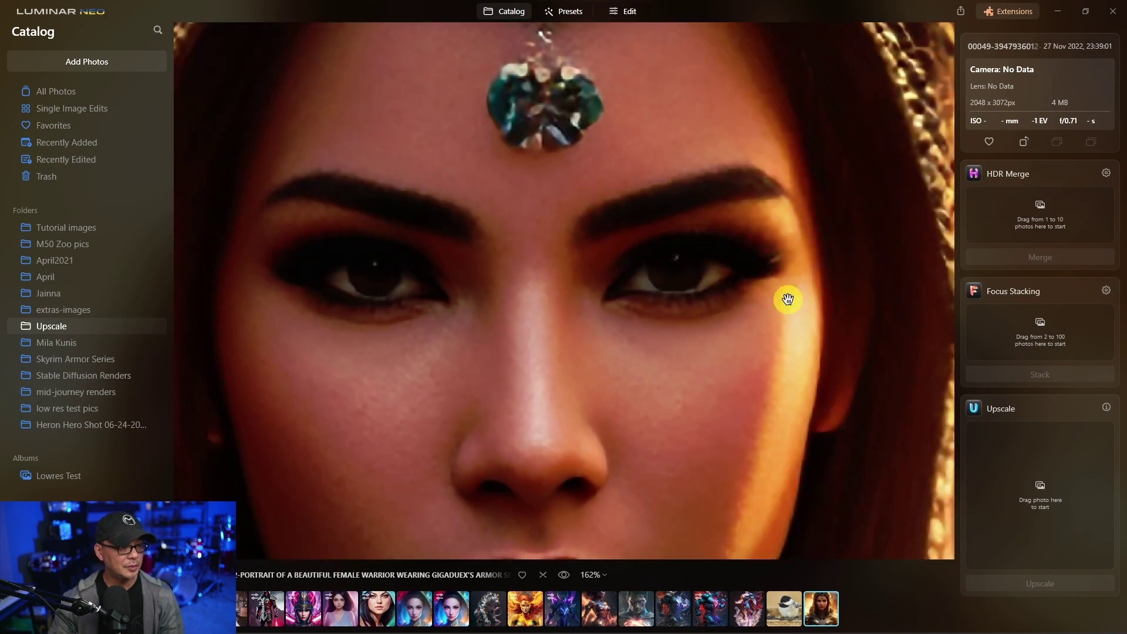
{"action": "left_click_drag", "start_coordinate": [787, 299], "coordinate": [627, 418]}
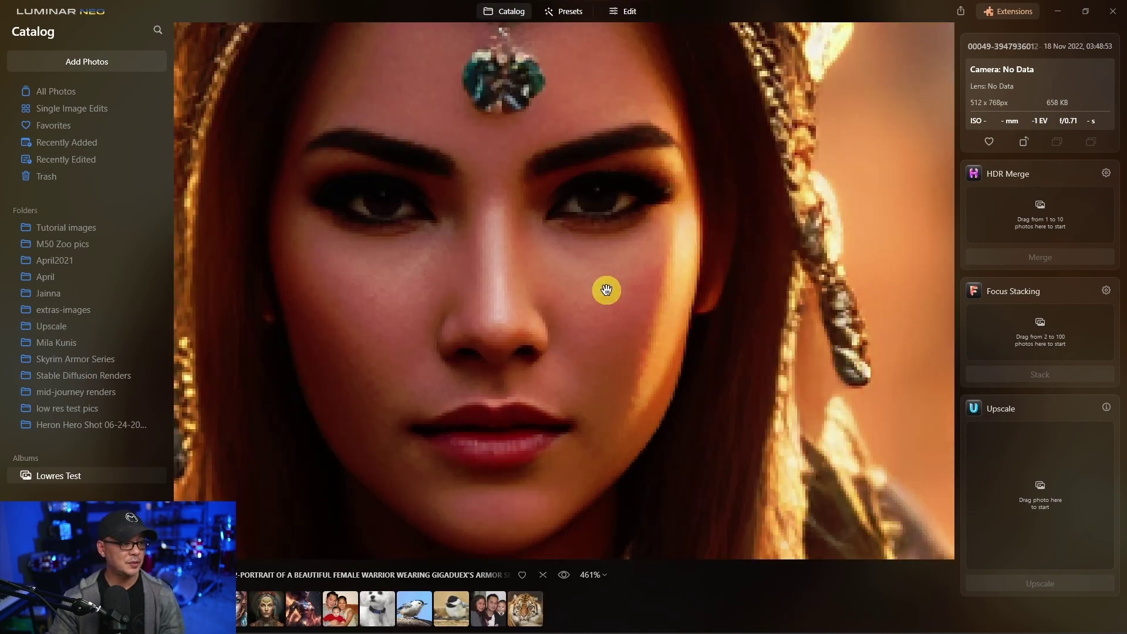
{"action": "scroll", "coordinate": [640, 276], "scroll_direction": "down", "scroll_amount": 3}
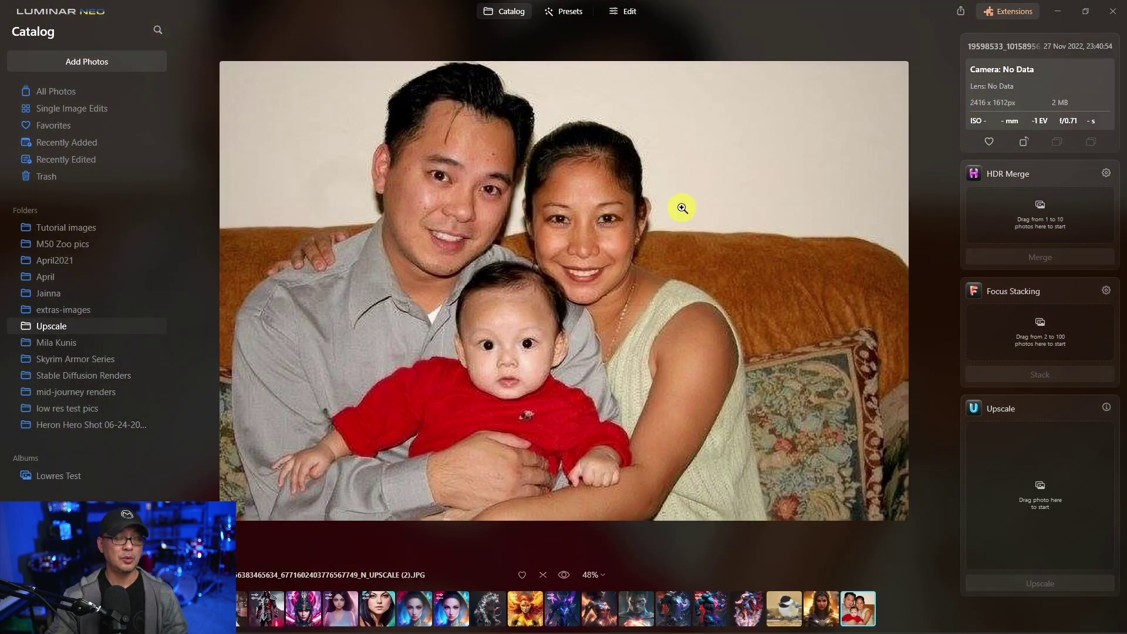
{"action": "scroll", "coordinate": [593, 219], "scroll_direction": "up", "scroll_amount": 4}
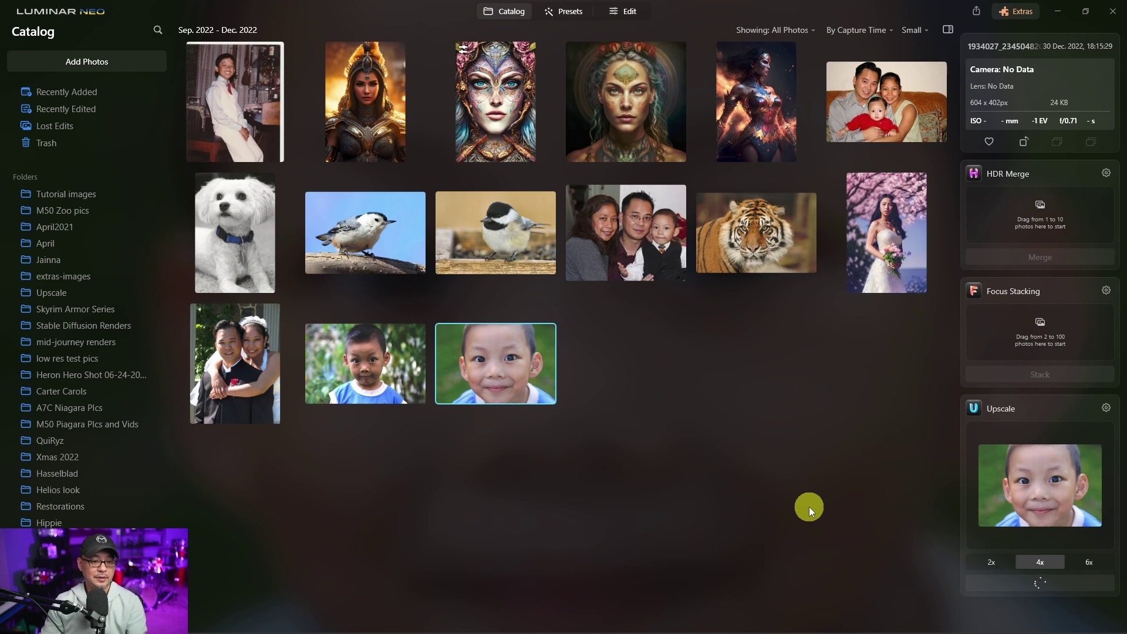
Upscale the boy's small portrait 4x and step back to the previous result
{"action": "left_click_drag", "start_coordinate": [495, 364], "coordinate": [1037, 487]}
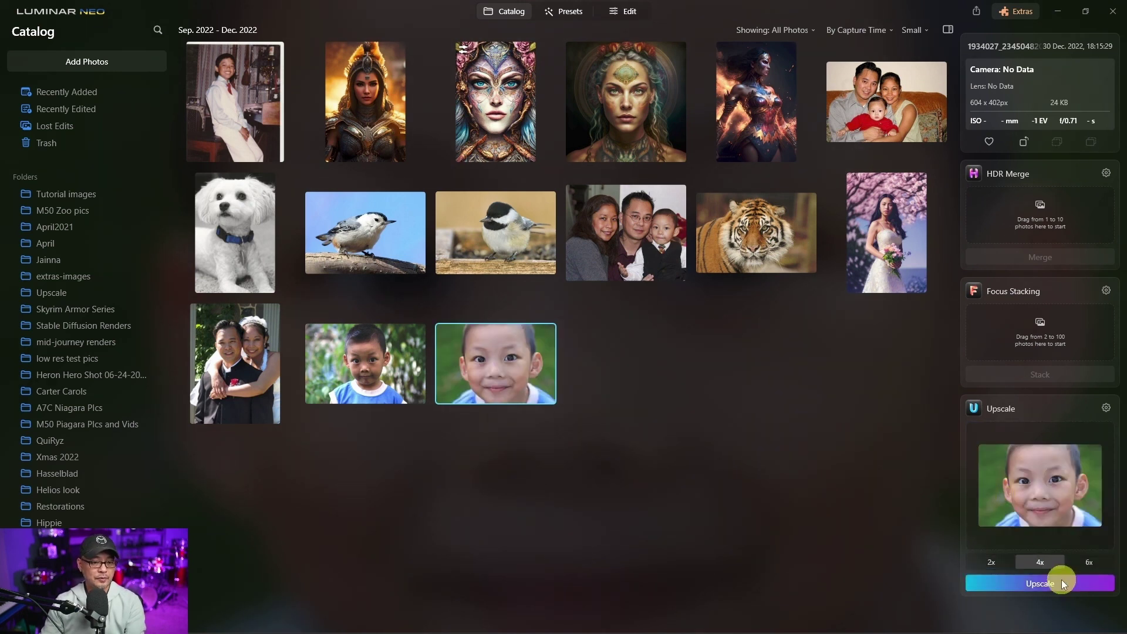
{"action": "left_click", "coordinate": [1061, 583]}
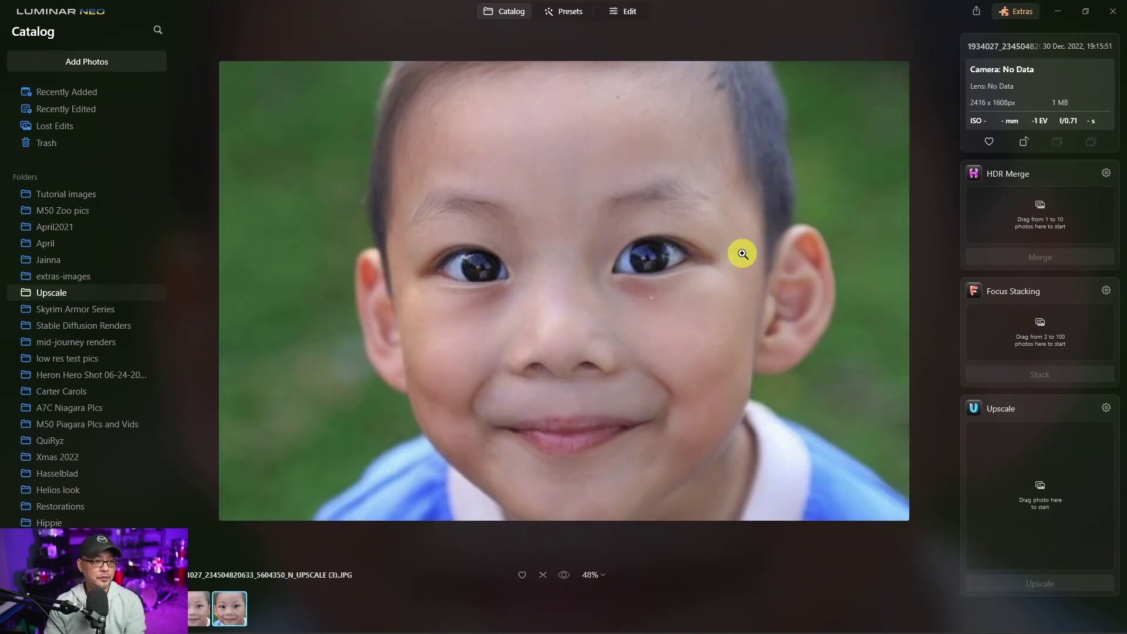
{"action": "key", "text": "Left"}
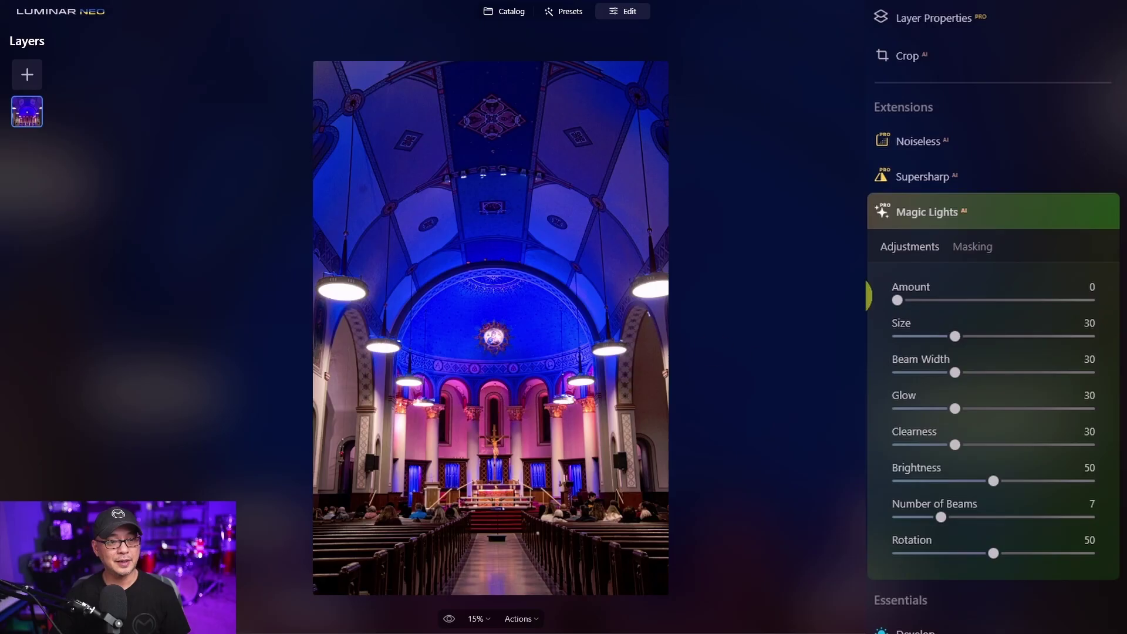
Set Magic Lights on the church lamps to Amount 55, Size 20, Beam Width 10, Glow 65
{"action": "left_click_drag", "start_coordinate": [897, 300], "coordinate": [1004, 302]}
{"action": "left_click", "coordinate": [352, 305]}
{"action": "left_click", "coordinate": [1090, 335]}
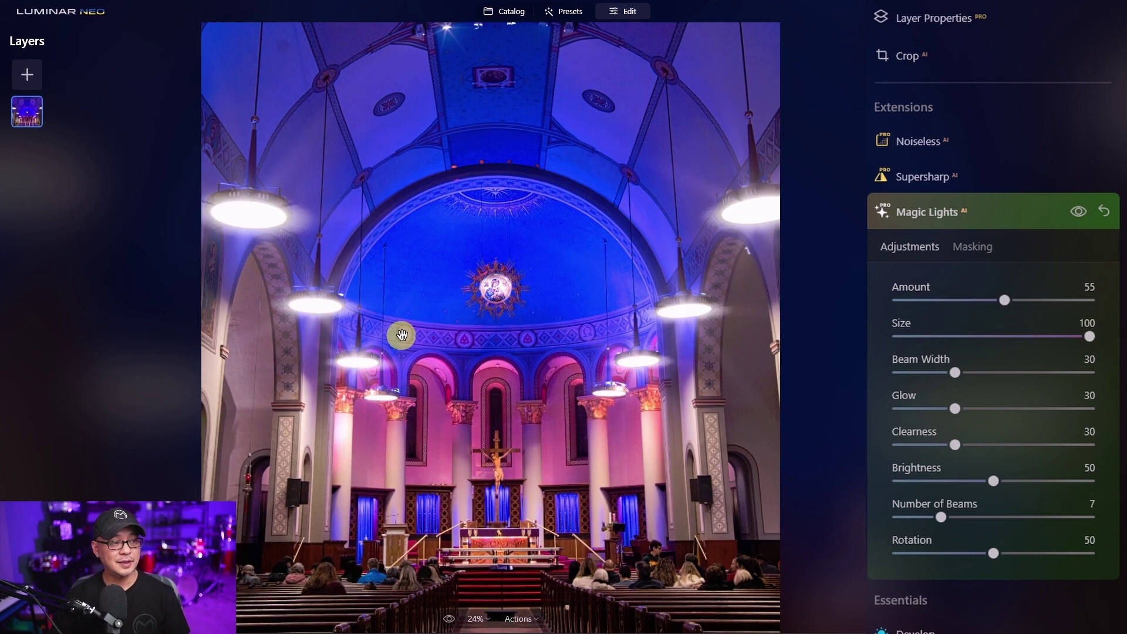
{"action": "left_click_drag", "start_coordinate": [1040, 336], "coordinate": [935, 336]}
{"action": "left_click_drag", "start_coordinate": [955, 372], "coordinate": [918, 372]}
{"action": "left_click_drag", "start_coordinate": [956, 409], "coordinate": [1027, 410]}
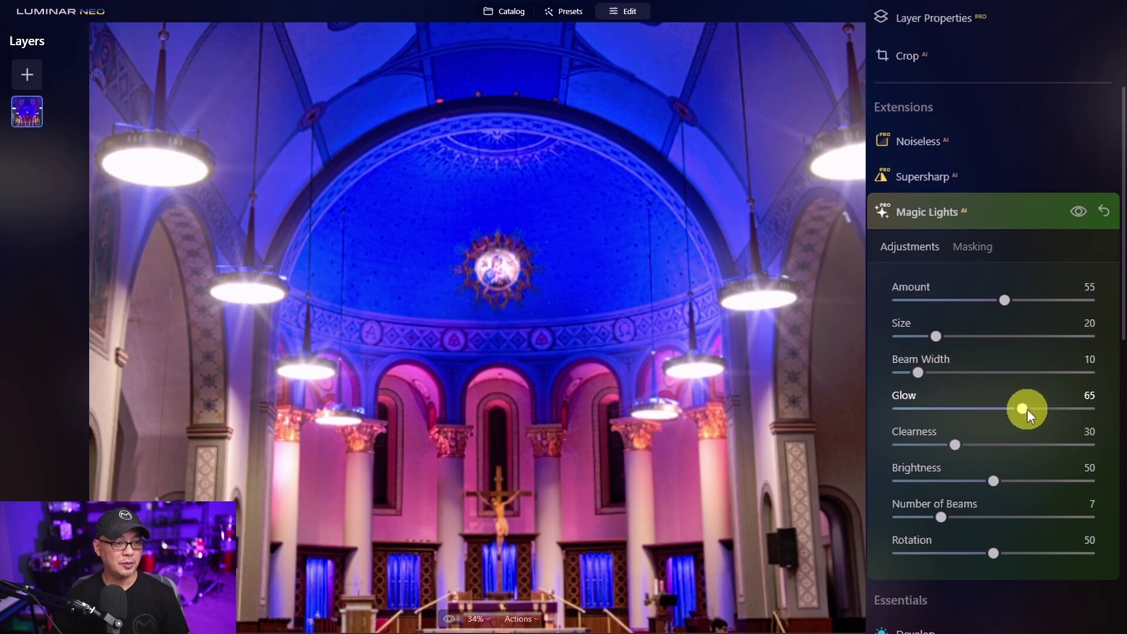
{"action": "left_click_drag", "start_coordinate": [955, 444], "coordinate": [1006, 442]}
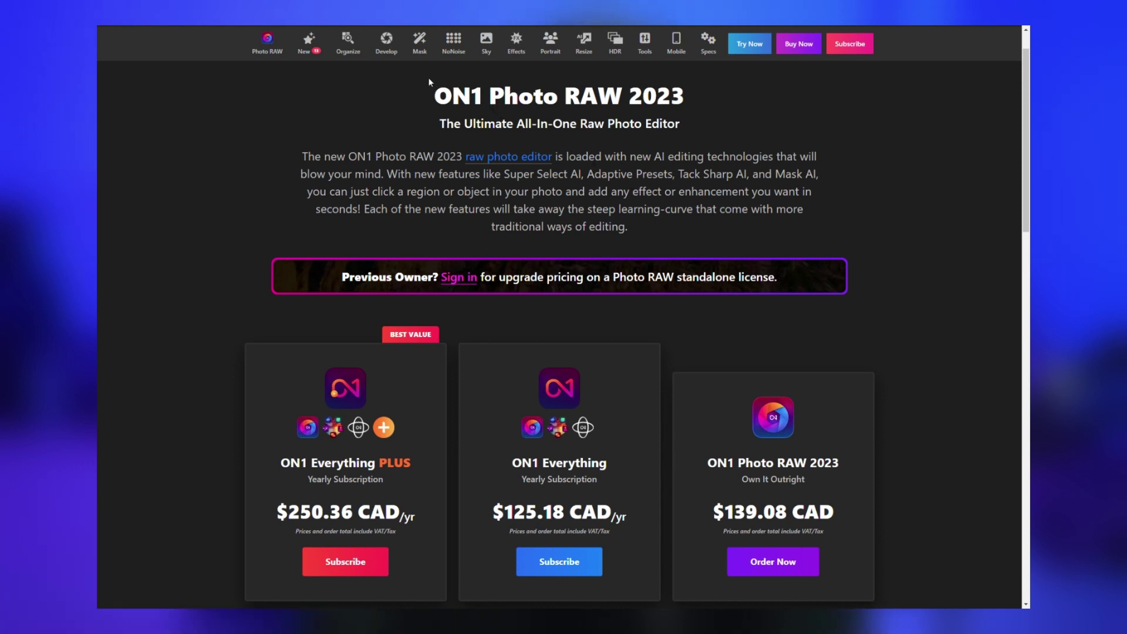
Order the ON1 Photo RAW 2023 licence priced at $139.08 CAD
{"action": "left_click", "coordinate": [778, 562]}
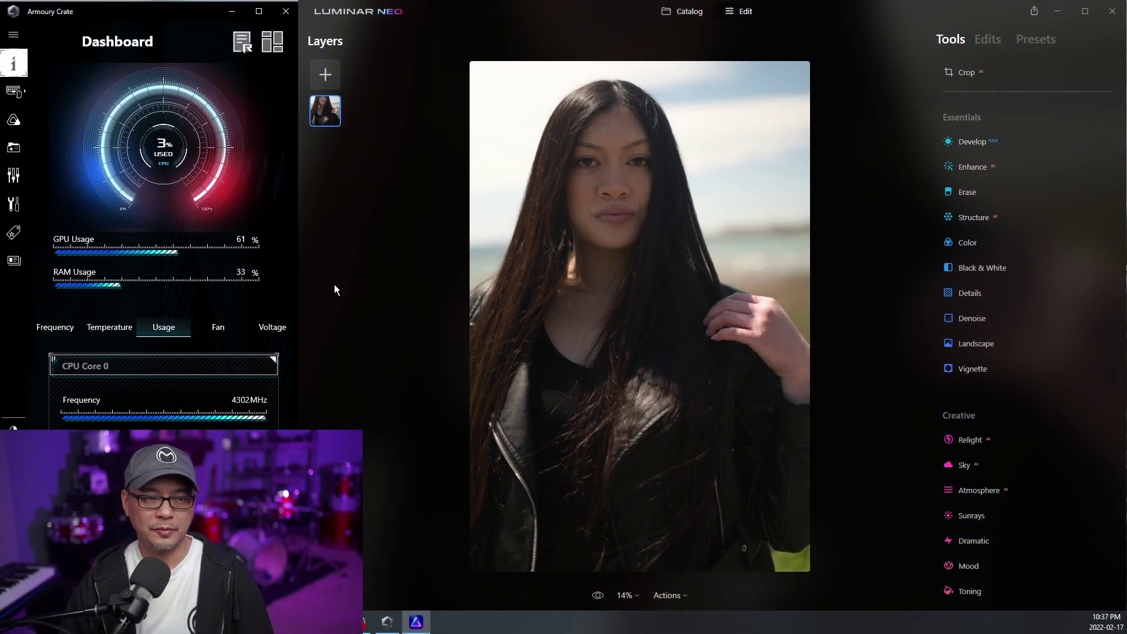
Raise Enhance Accent on the leather-jacket portrait to 100
{"action": "left_click", "coordinate": [973, 167]}
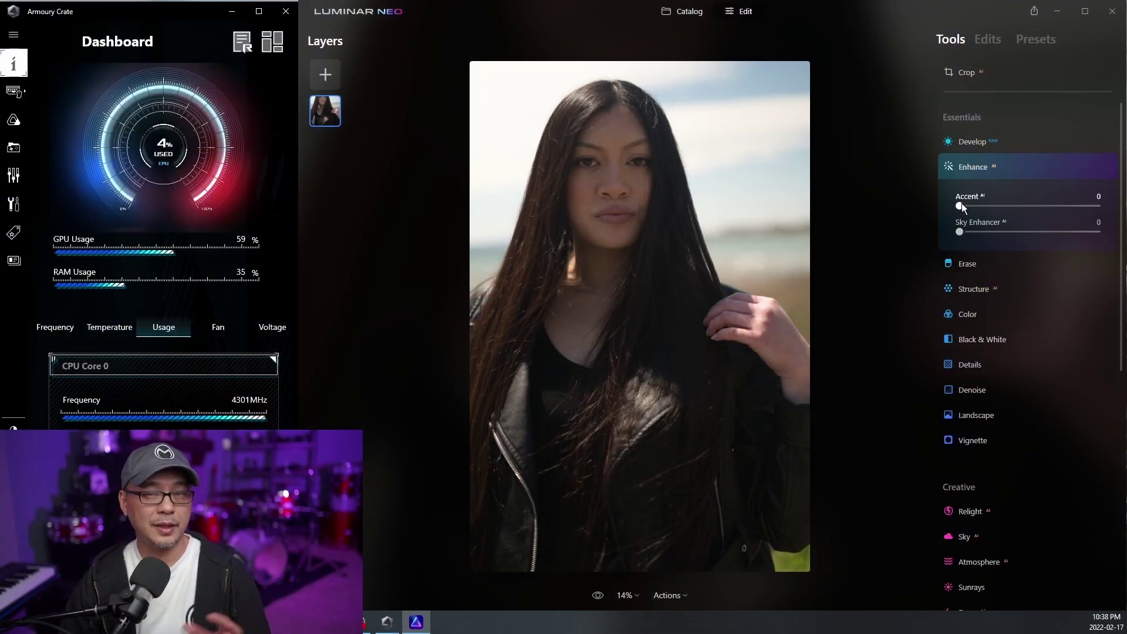
{"action": "left_click_drag", "start_coordinate": [963, 204], "coordinate": [1097, 206]}
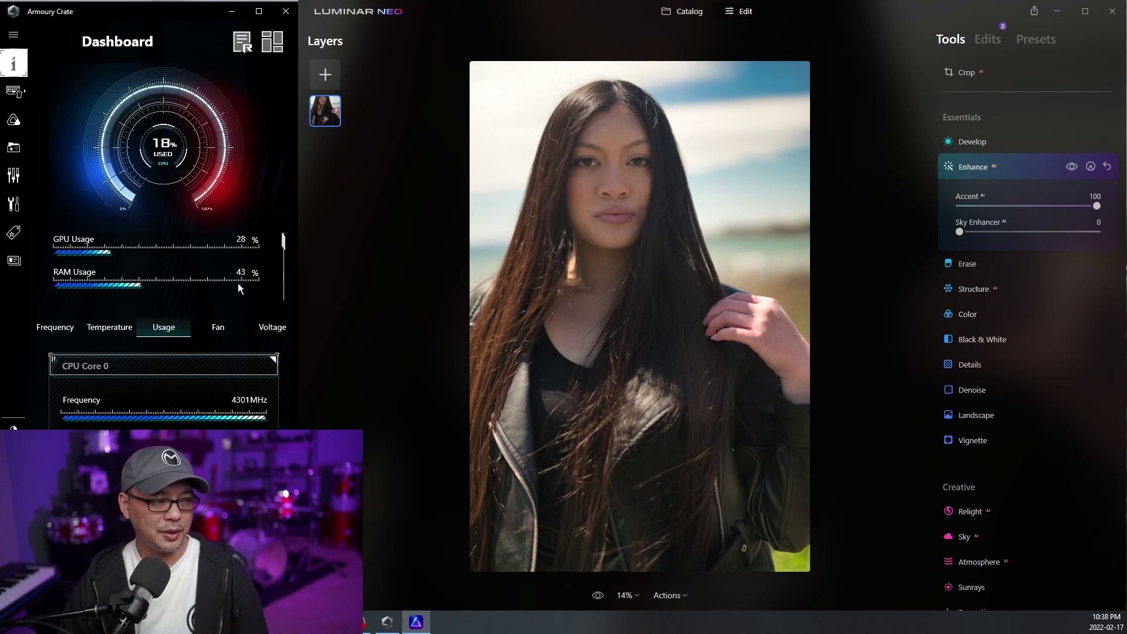
{"action": "scroll", "coordinate": [989, 352], "scroll_direction": "down", "scroll_amount": 4}
Relight the portrait, lowering Brightness Near and deepening Depth to 78
{"action": "left_click", "coordinate": [988, 234]}
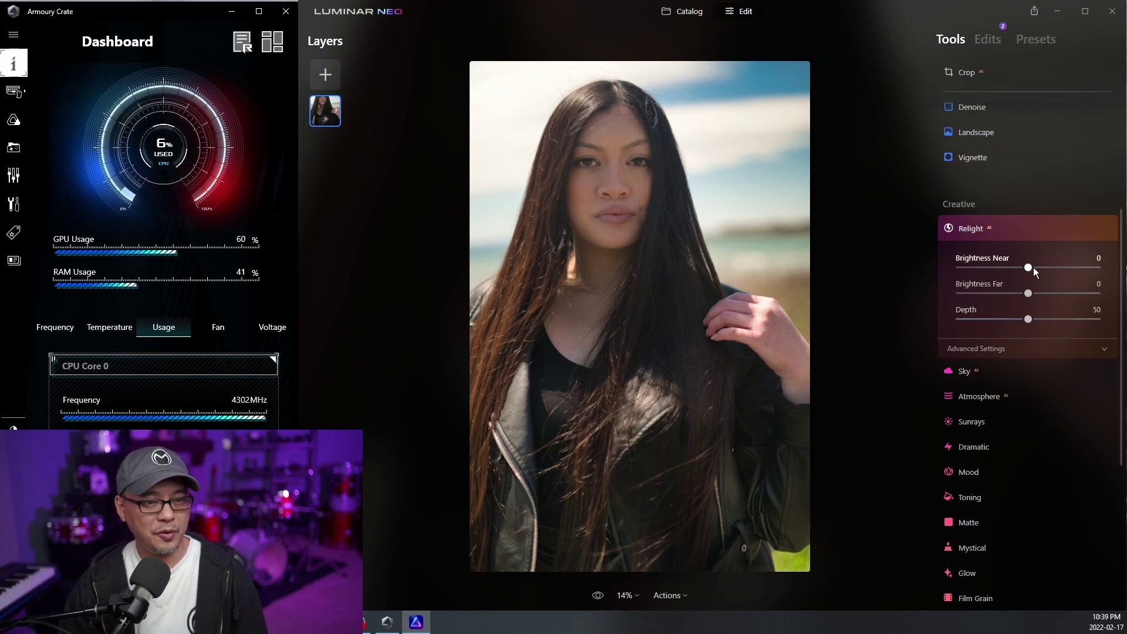
{"action": "left_click_drag", "start_coordinate": [1114, 271], "coordinate": [1067, 319]}
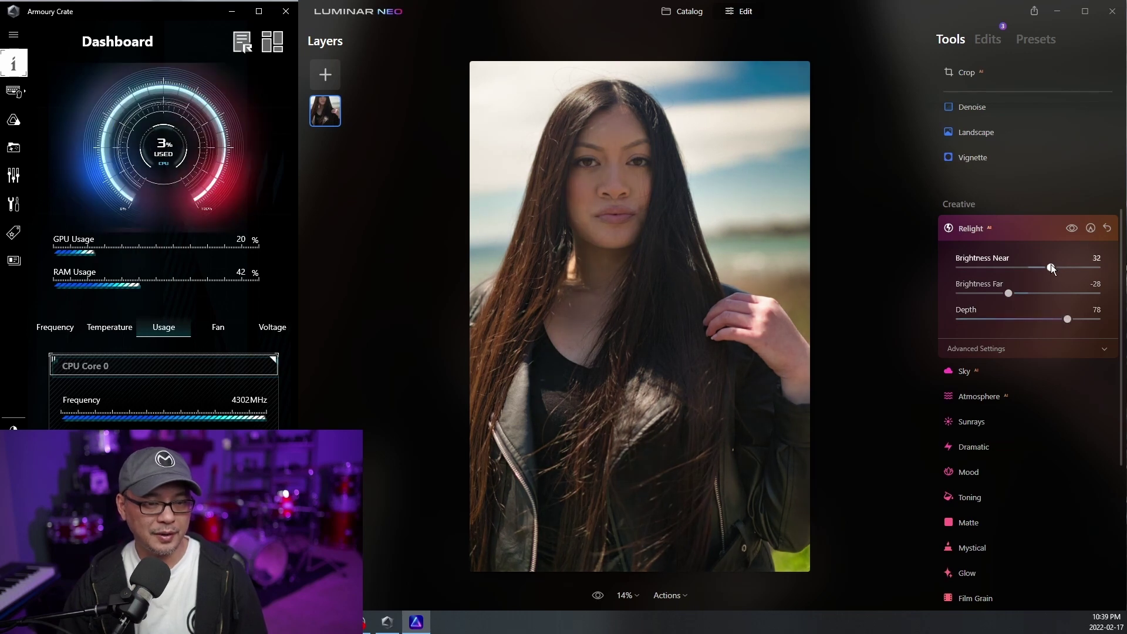
{"action": "left_click_drag", "start_coordinate": [1063, 267], "coordinate": [1072, 267]}
{"action": "left_click", "coordinate": [1051, 352]}
{"action": "left_click", "coordinate": [1016, 226]}
Apply Portrait Bokeh to blur the portrait's background
{"action": "scroll", "coordinate": [1016, 213], "scroll_direction": "down", "scroll_amount": 3}
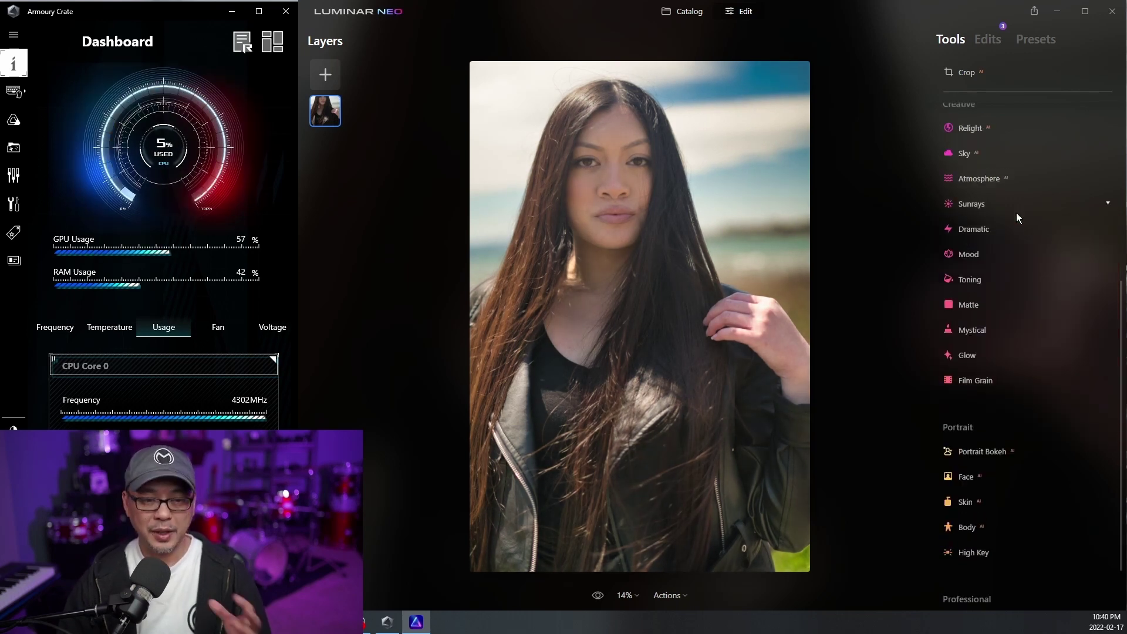
{"action": "left_click", "coordinate": [1016, 382]}
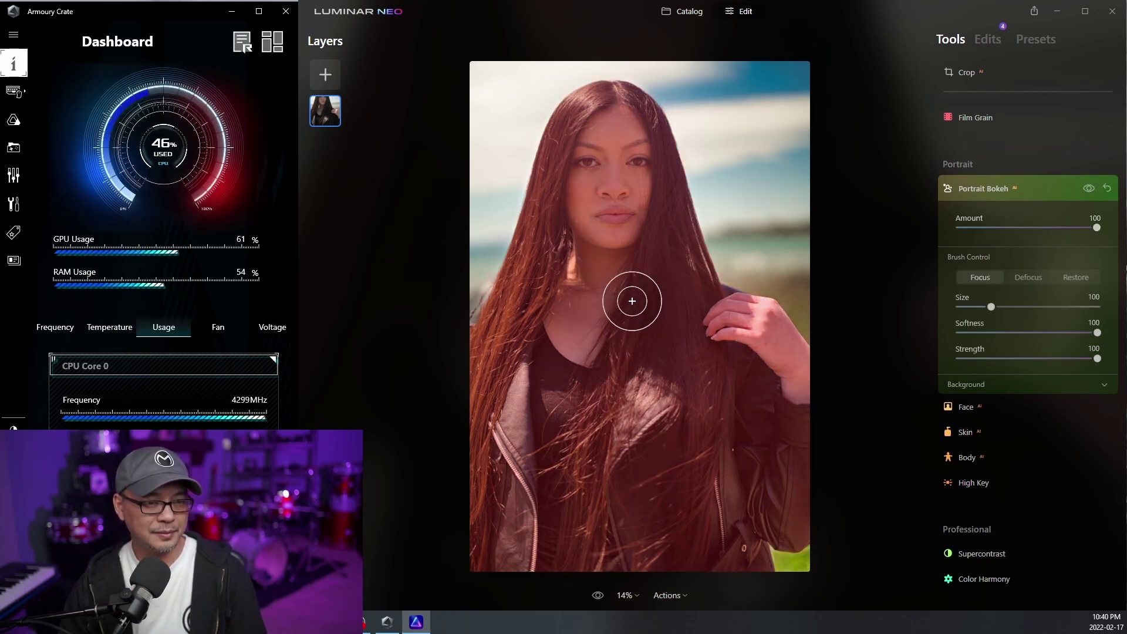
{"action": "left_click", "coordinate": [980, 195]}
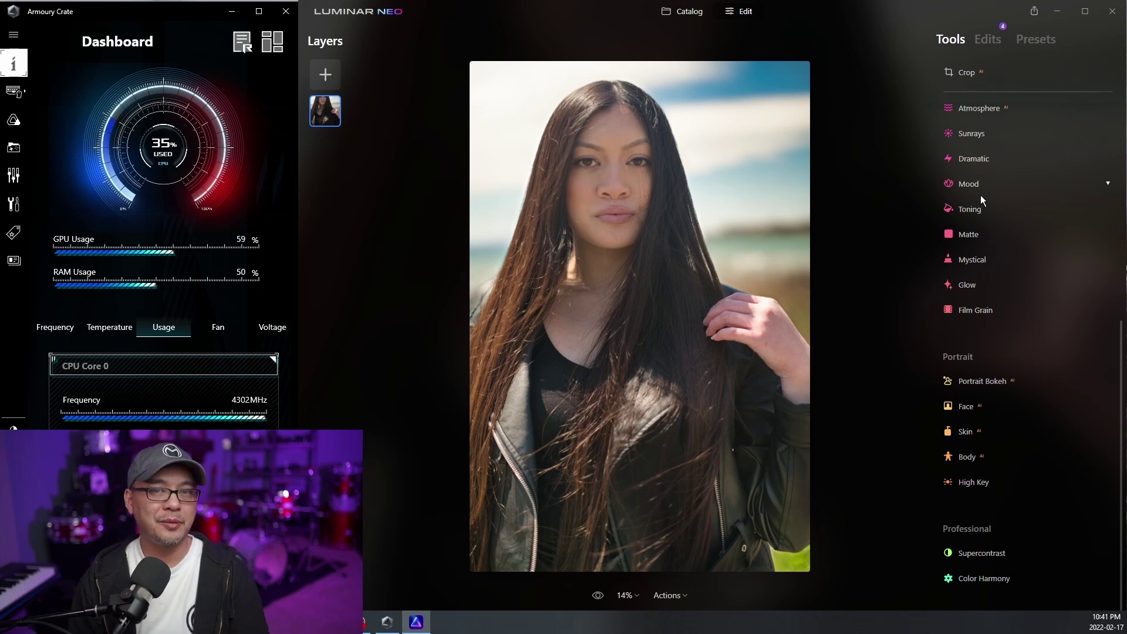
Raise Iris Flare to 91 in the Face Eyes settings
{"action": "left_click", "coordinate": [998, 407]}
{"action": "scroll", "coordinate": [1028, 317], "scroll_direction": "down", "scroll_amount": 4}
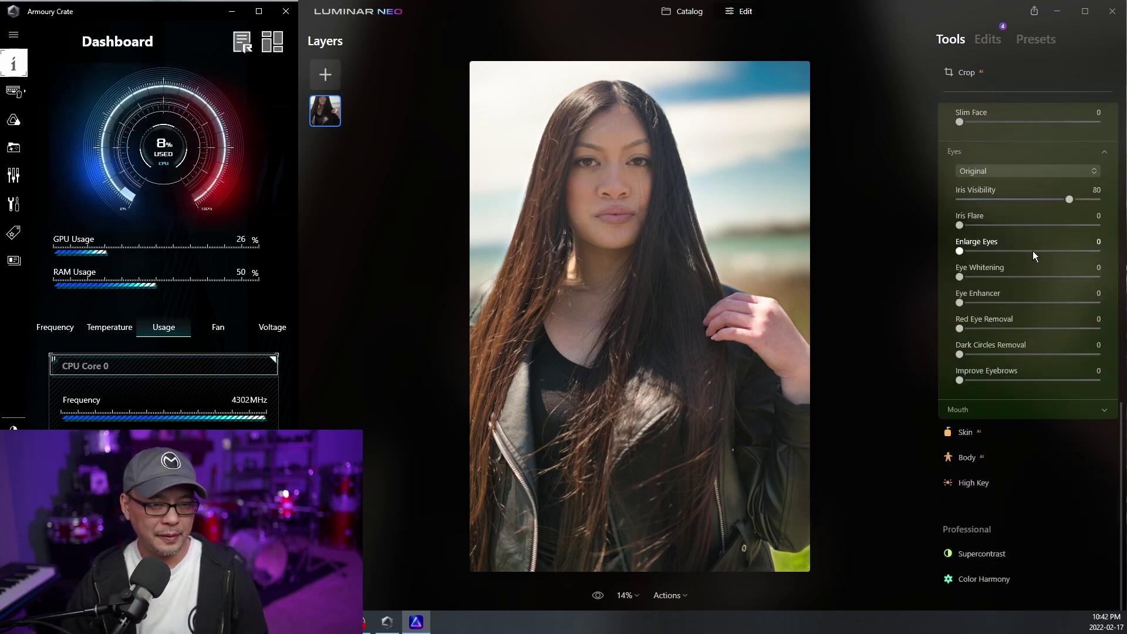
{"action": "left_click_drag", "start_coordinate": [1031, 225], "coordinate": [1085, 224]}
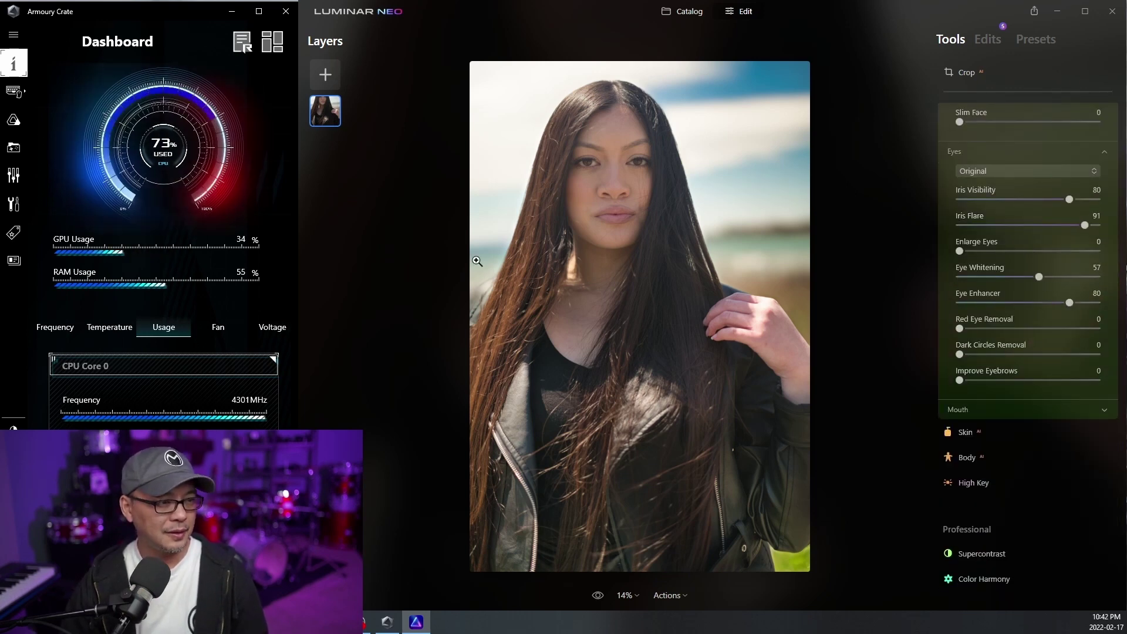